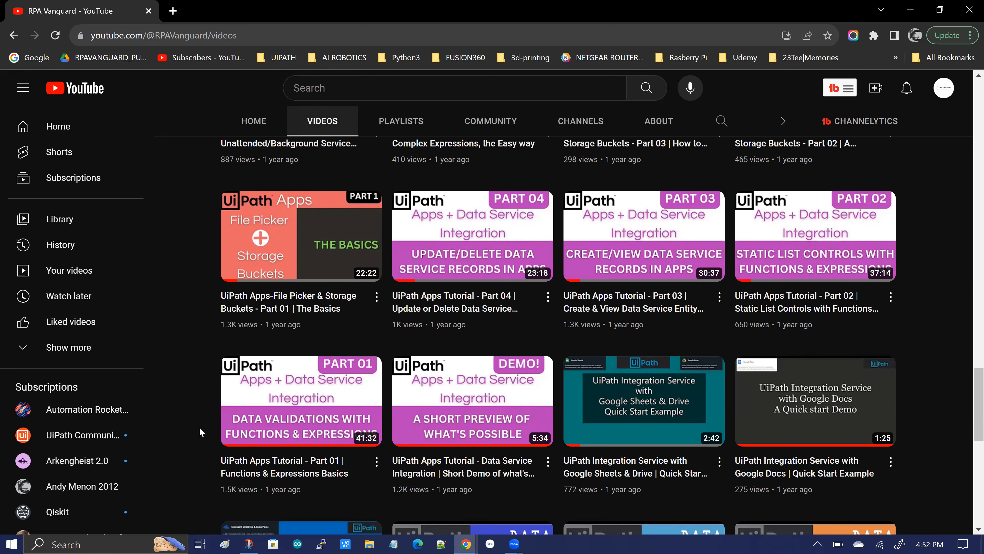
Step: Switch to Snip & Sketch to read the viewer's comment about the file uploader, and return to the app editor
click(249, 543)
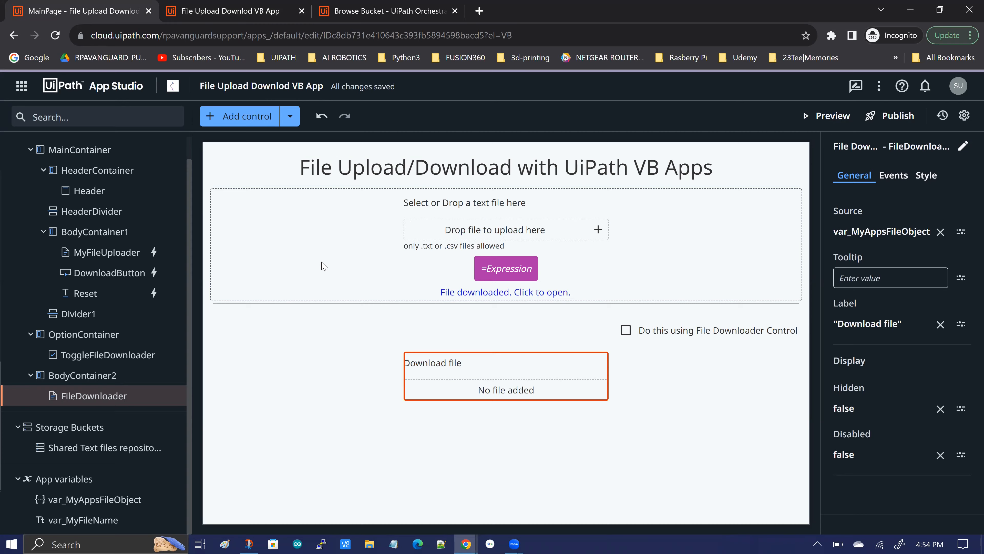
click(249, 544)
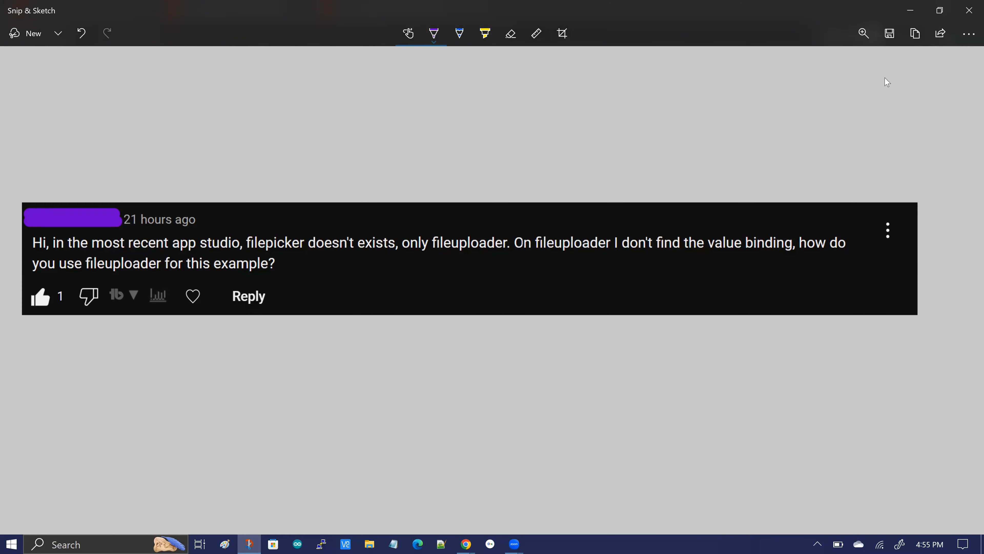
click(911, 17)
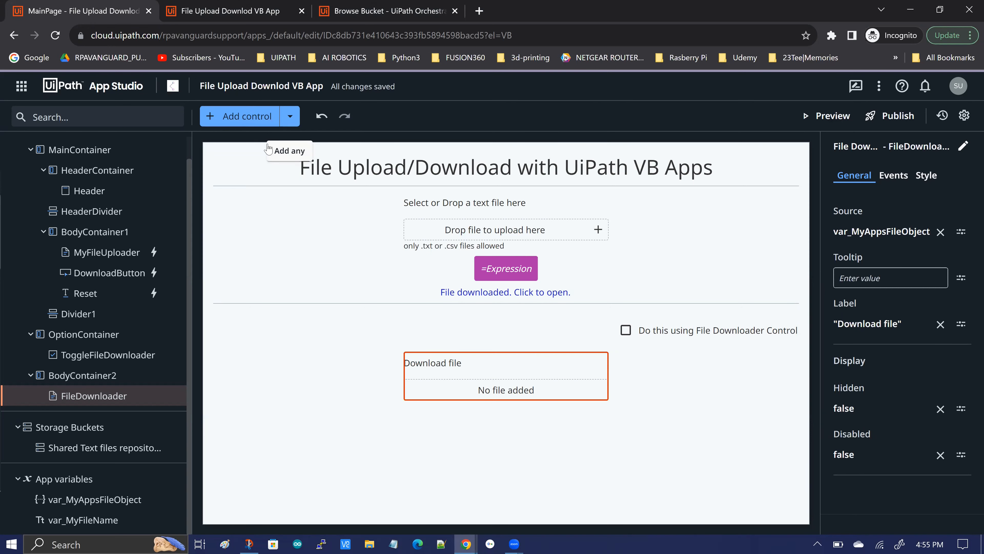
Step: Browse the Input and Display controls available to add, examining the File Uploader and File Downloader controls
scroll(127, 228, up, 2)
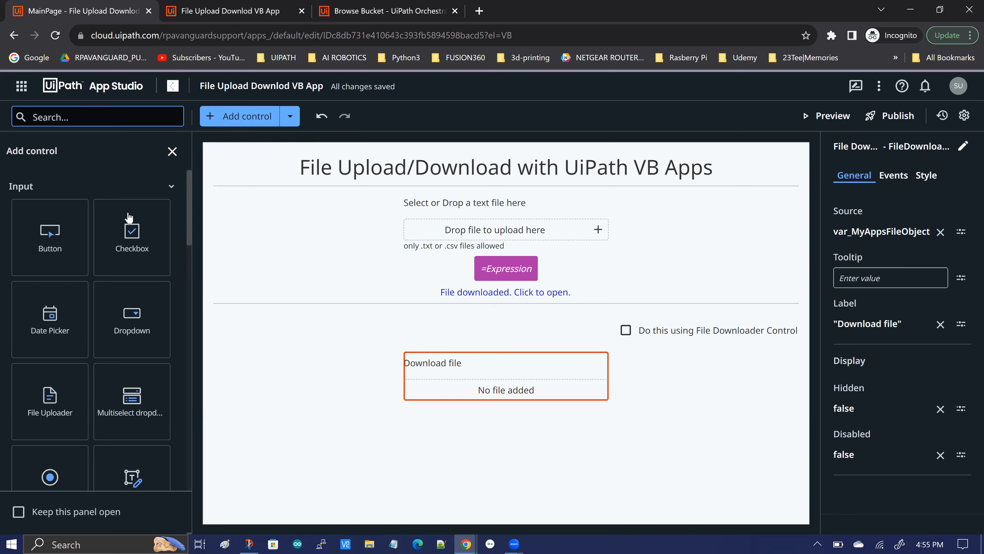
scroll(133, 245, down, 1)
scroll(133, 245, down, 2)
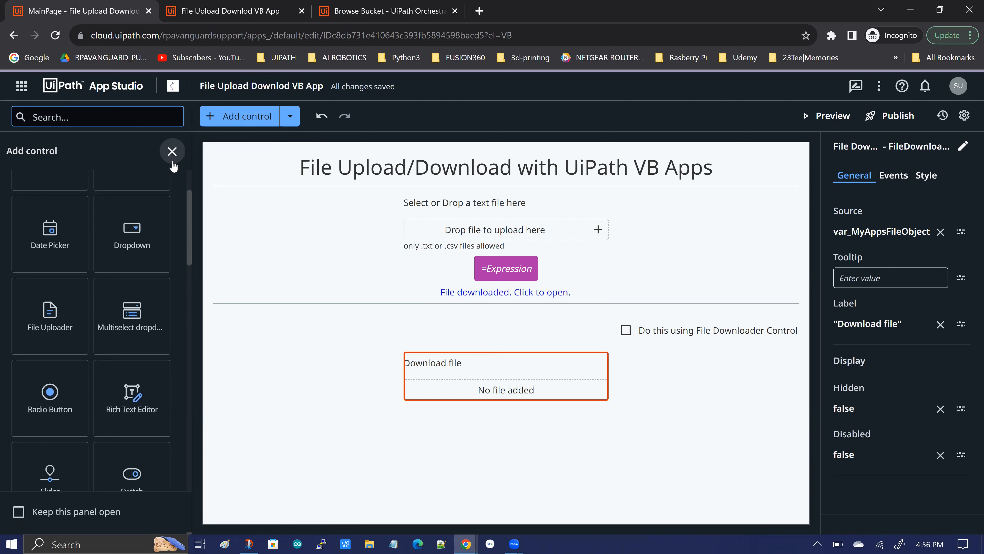
click(195, 177)
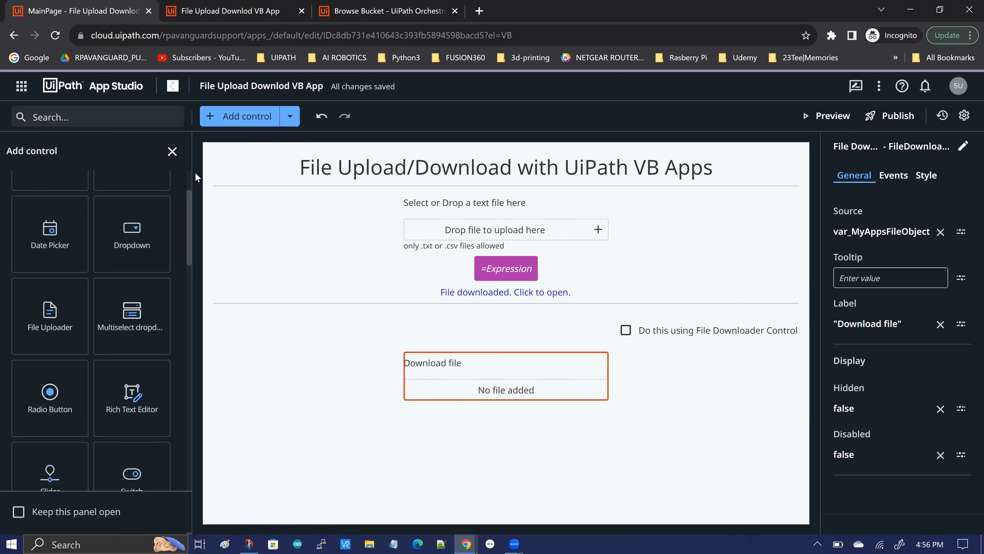
scroll(117, 272, up, 5)
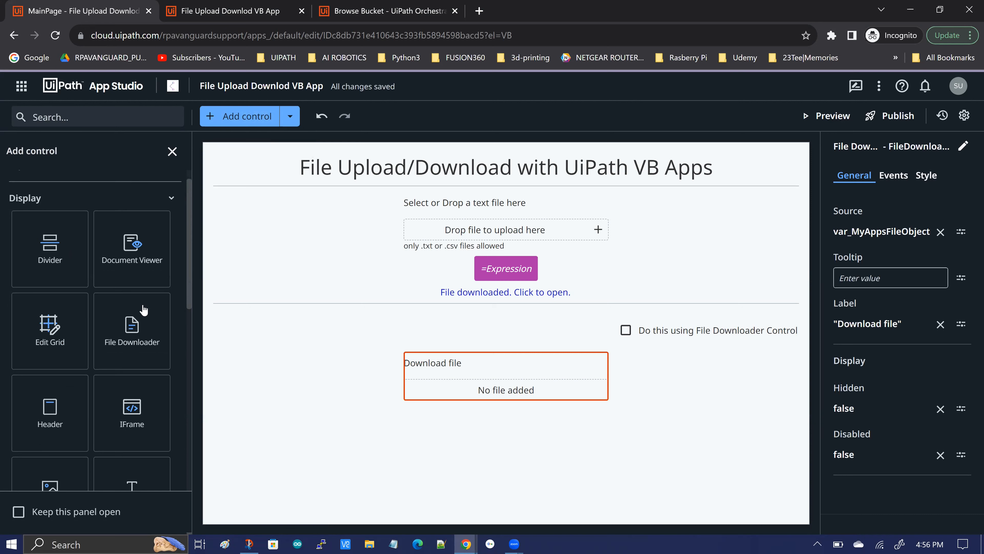
scroll(128, 279, down, 1)
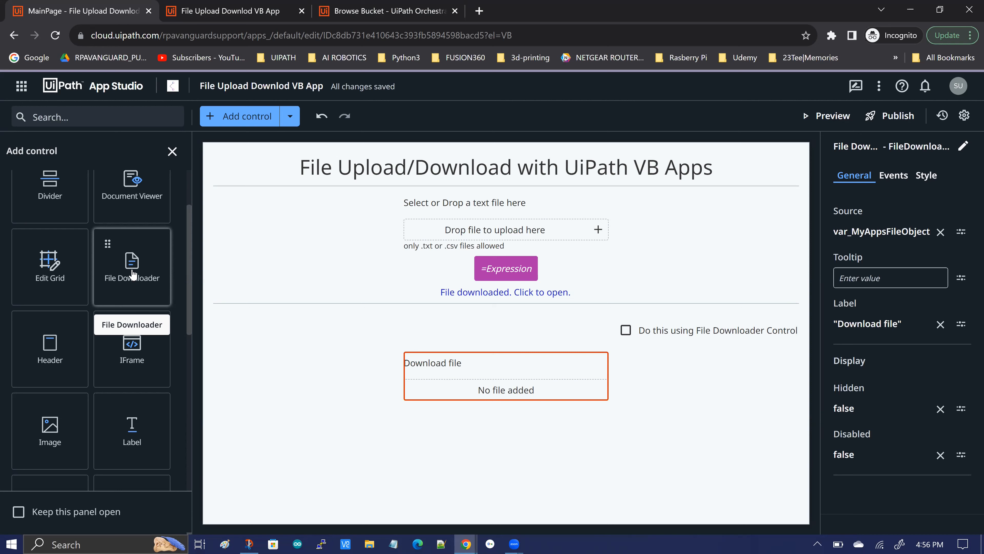
scroll(93, 248, up, 2)
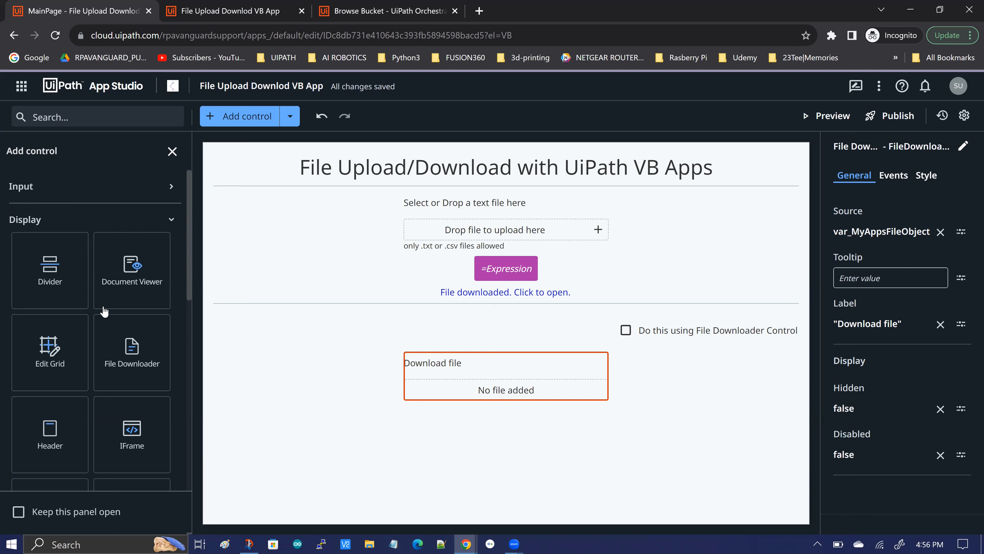
scroll(108, 349, down, 1)
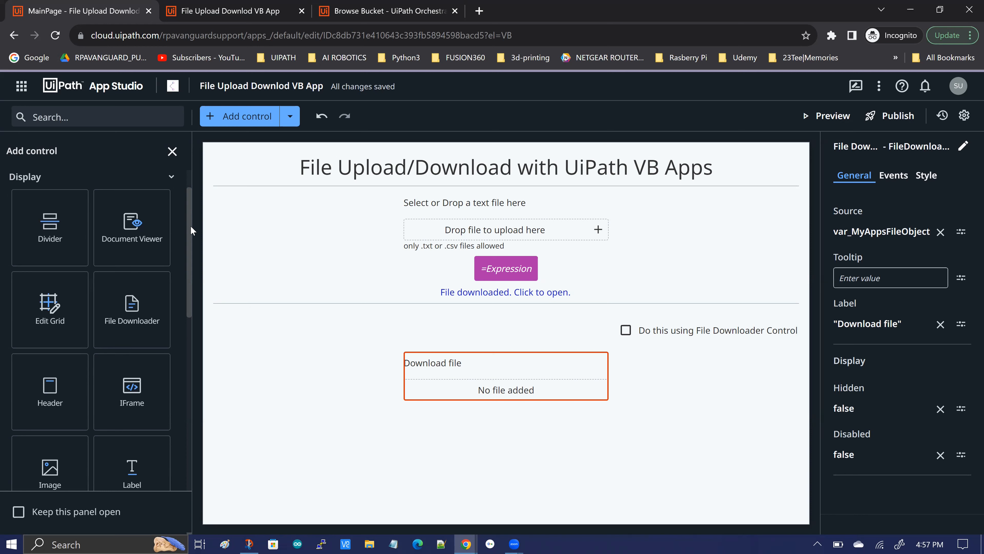
scroll(189, 223, up, 1)
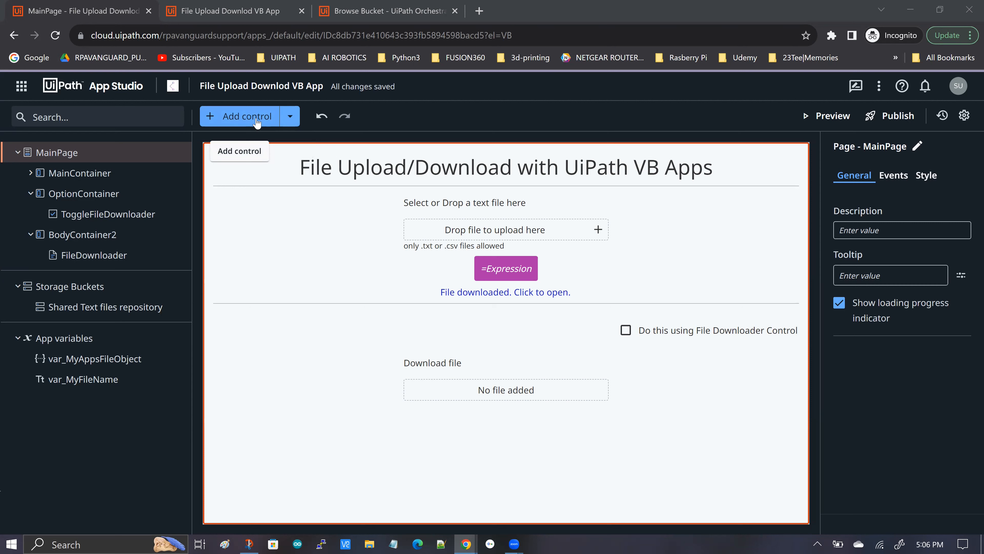
Step: Check the Shared Text files repository in the Shared folder's storage buckets, and close the dialog without adding anything
click(240, 116)
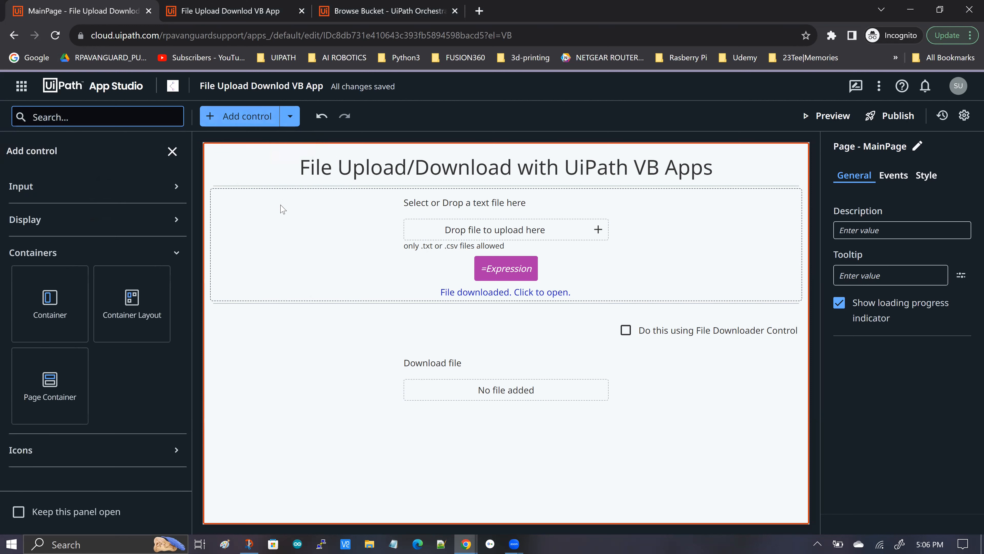
click(290, 117)
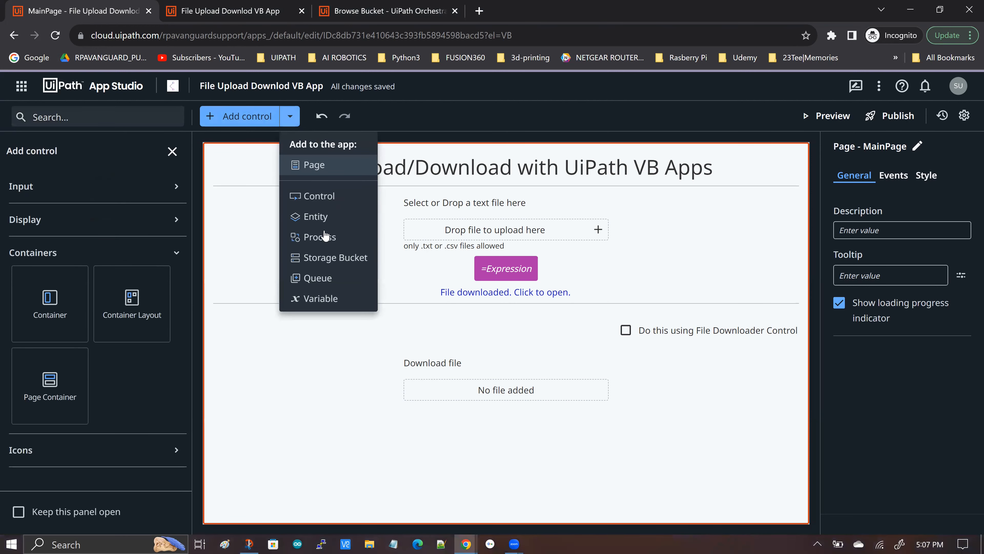
click(325, 260)
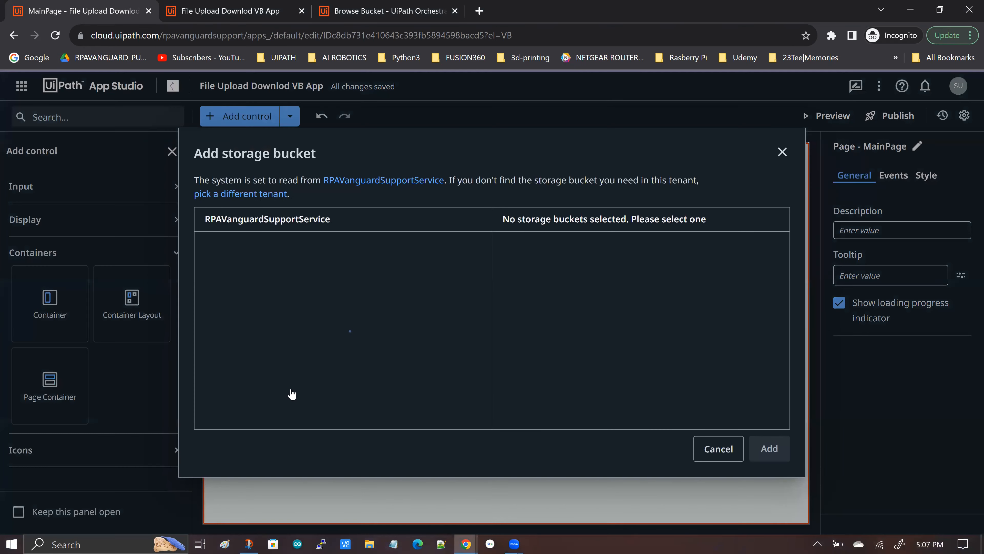
click(362, 410)
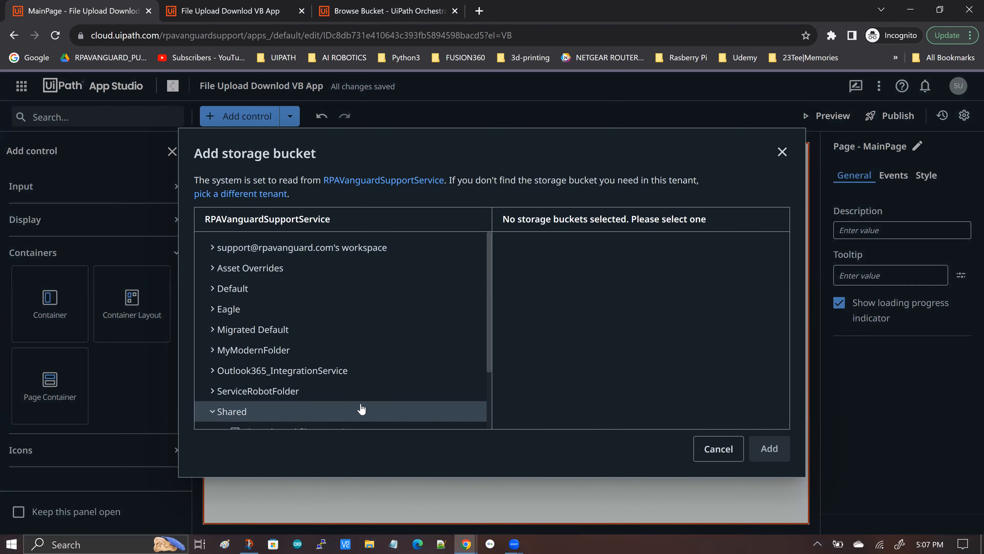
scroll(321, 413, down, 5)
click(302, 415)
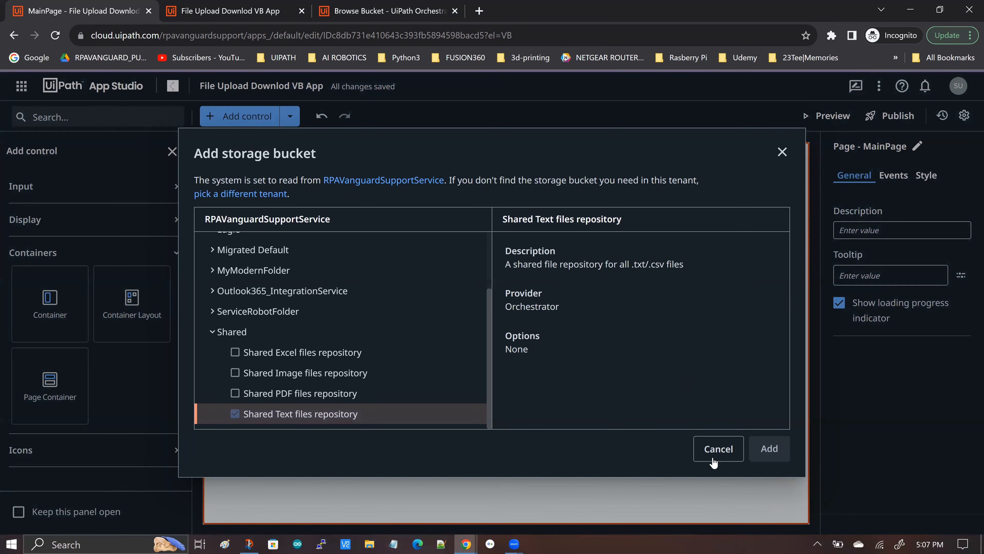
click(722, 452)
click(173, 151)
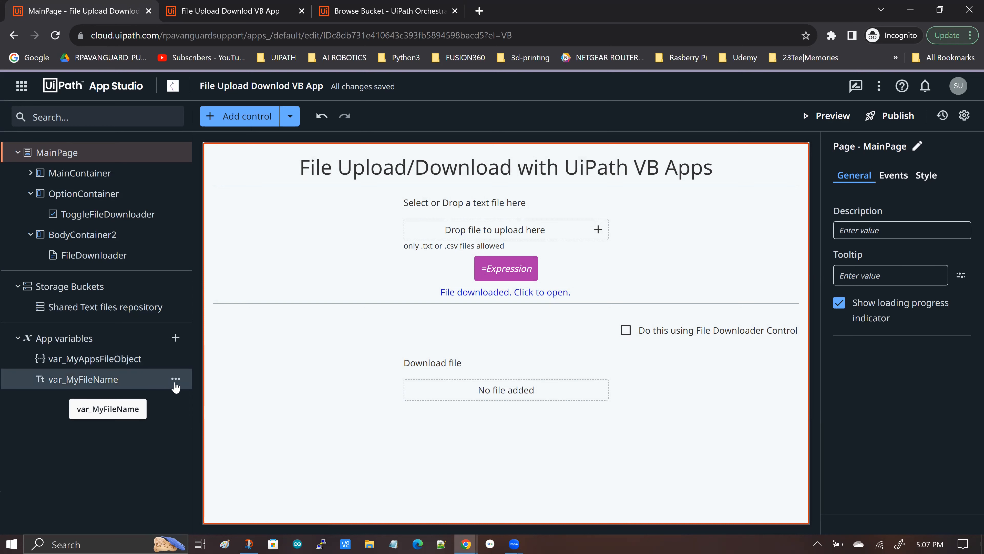
Step: Inspect the name and type of the app variable var_MyFileName, and close its definition without saving
click(176, 379)
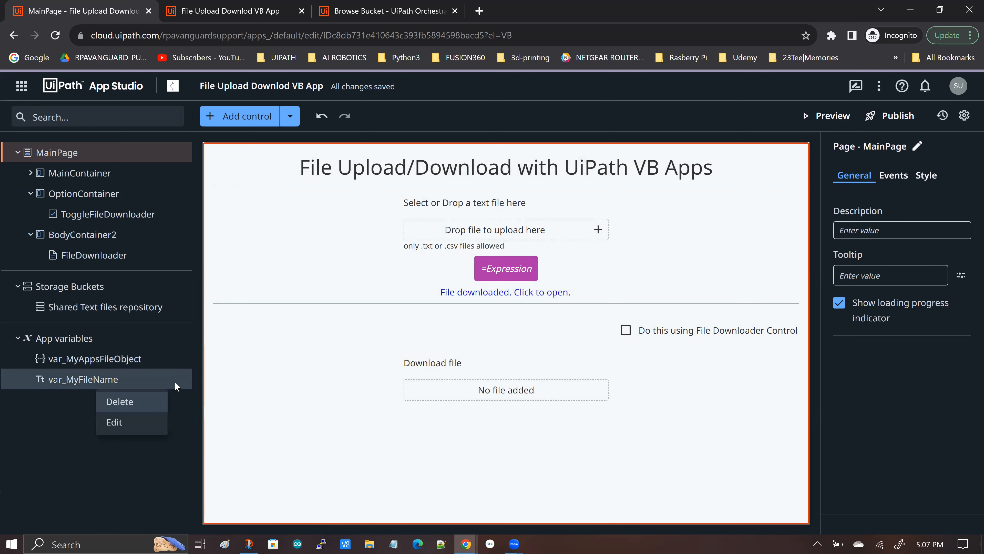
click(127, 431)
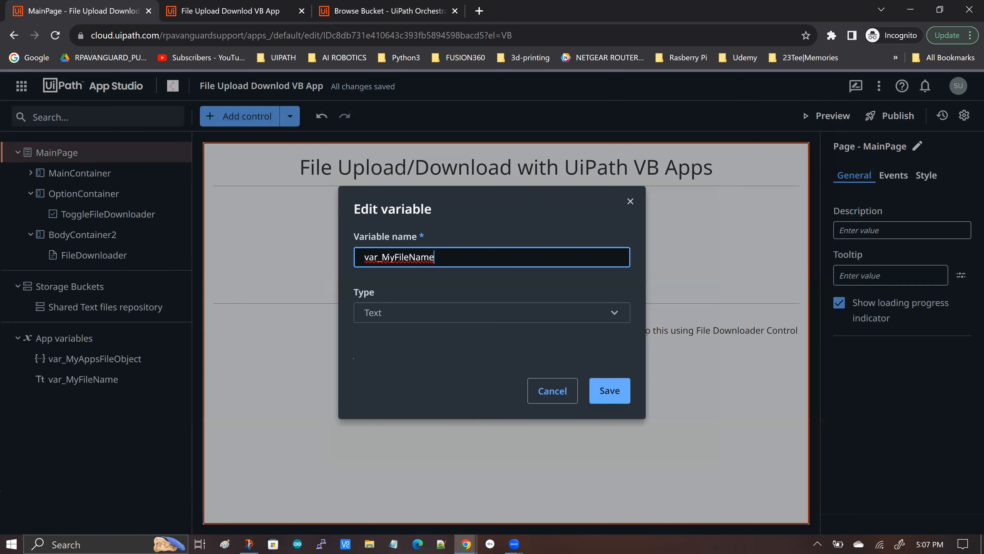
key(shift+Home)
key(End)
key(ctrl+shift+Left)
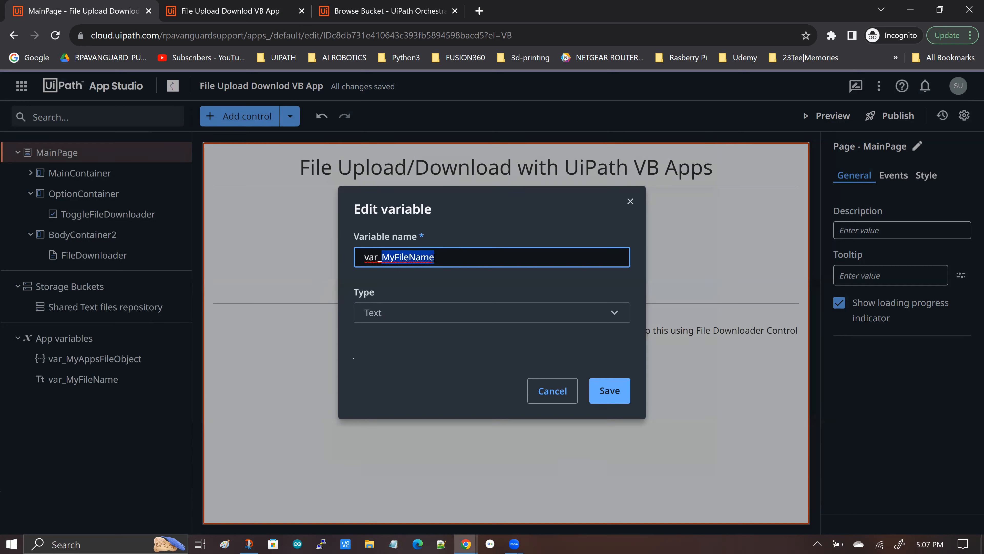
click(382, 258)
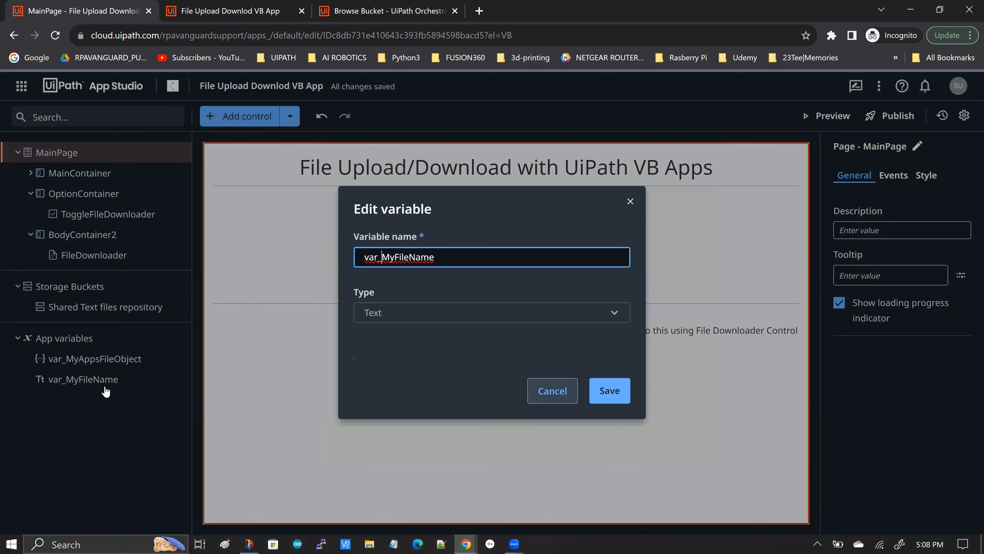
click(538, 391)
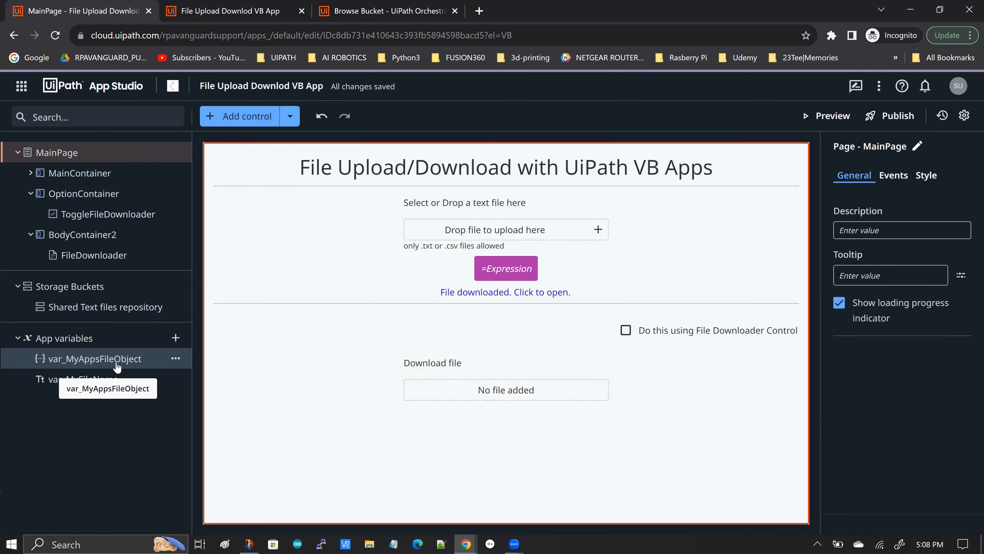
Step: Inspect the name and type of the app variable var_MyAppsFileObject, and close its definition without saving
click(179, 360)
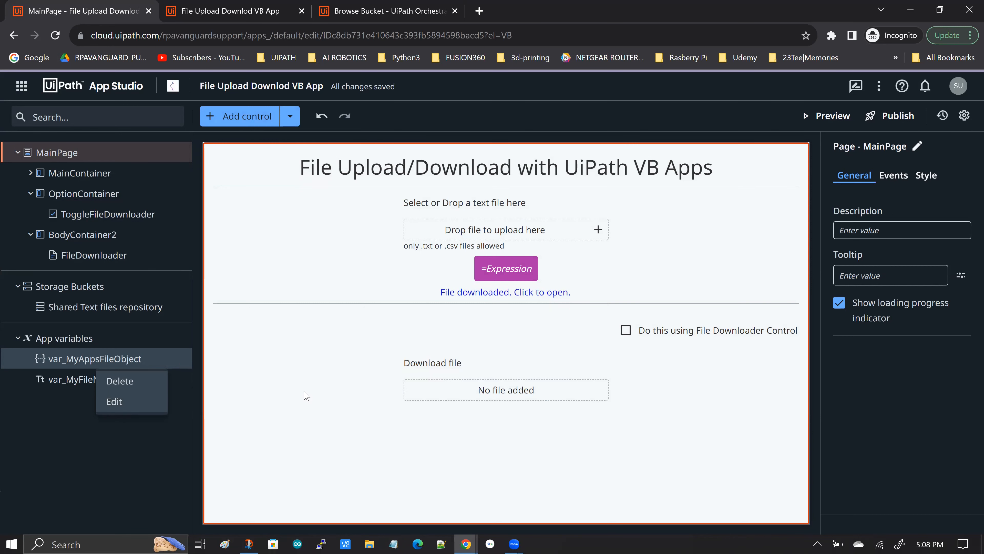
click(114, 401)
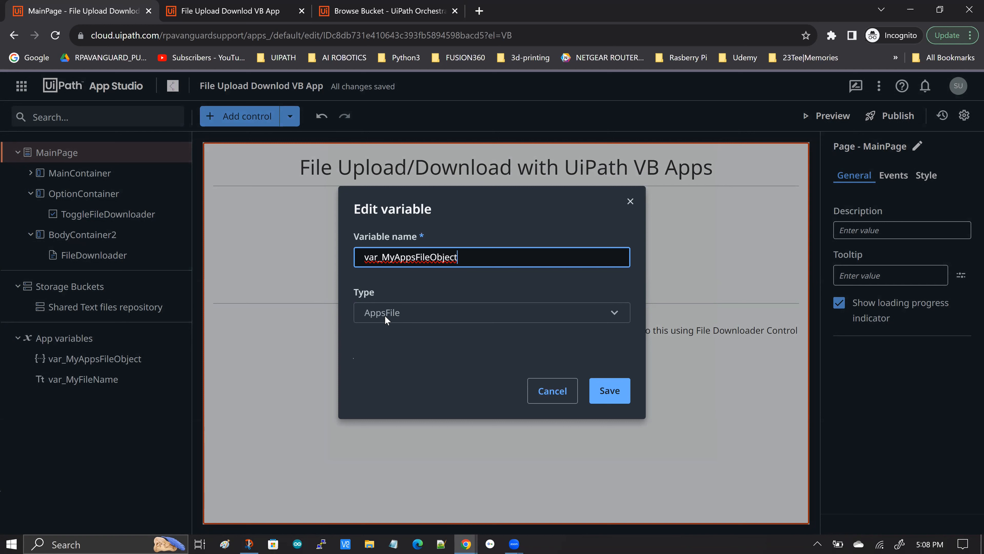
drag(381, 257, 464, 257)
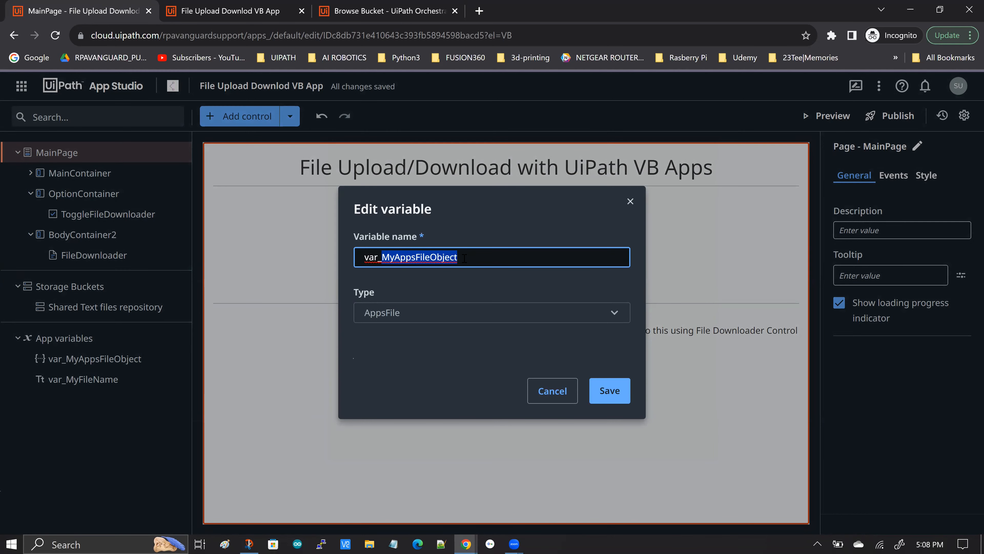
click(545, 392)
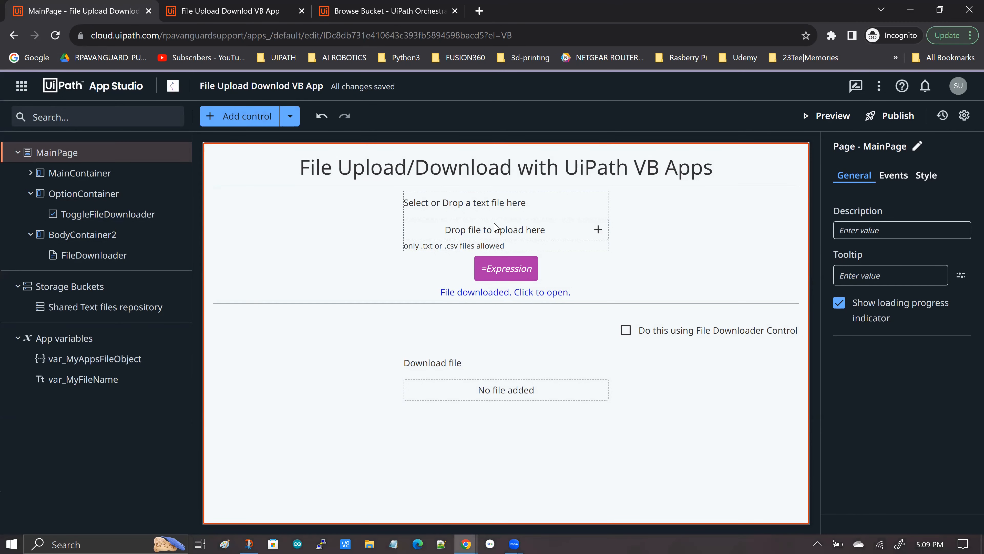
Step: Select the MyFileUploader control on the page and review its general properties, including helper text, label and custom error message
click(466, 219)
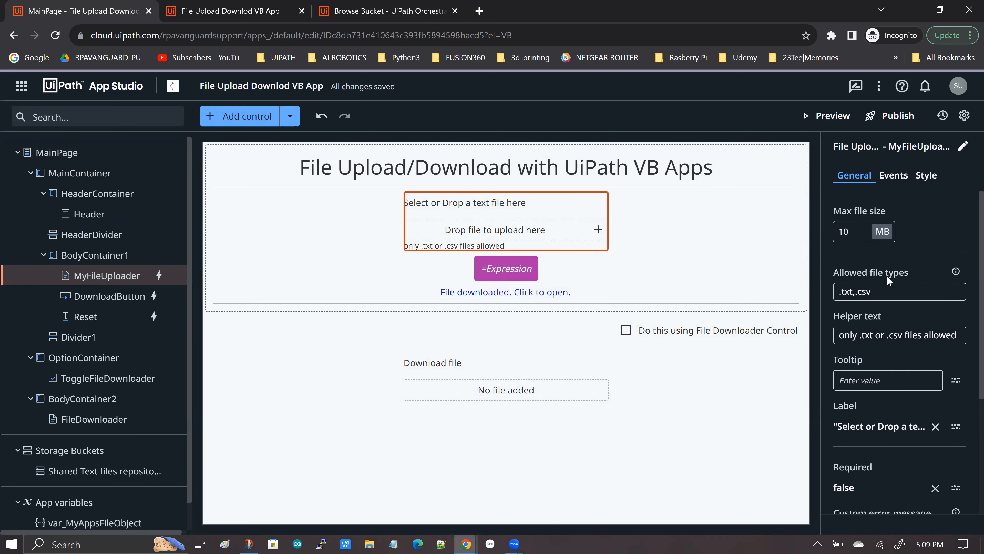
scroll(888, 280, down, 1)
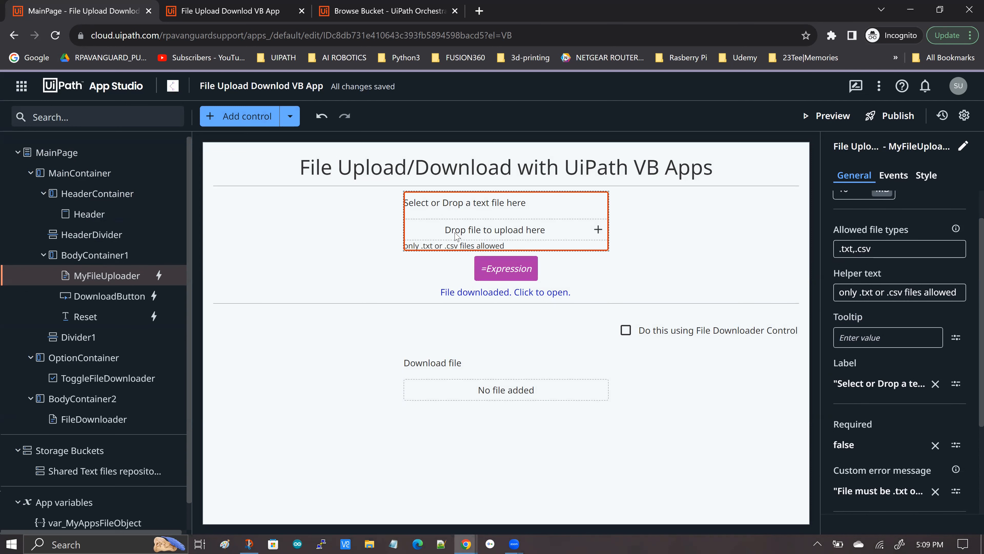
scroll(881, 277, up, 1)
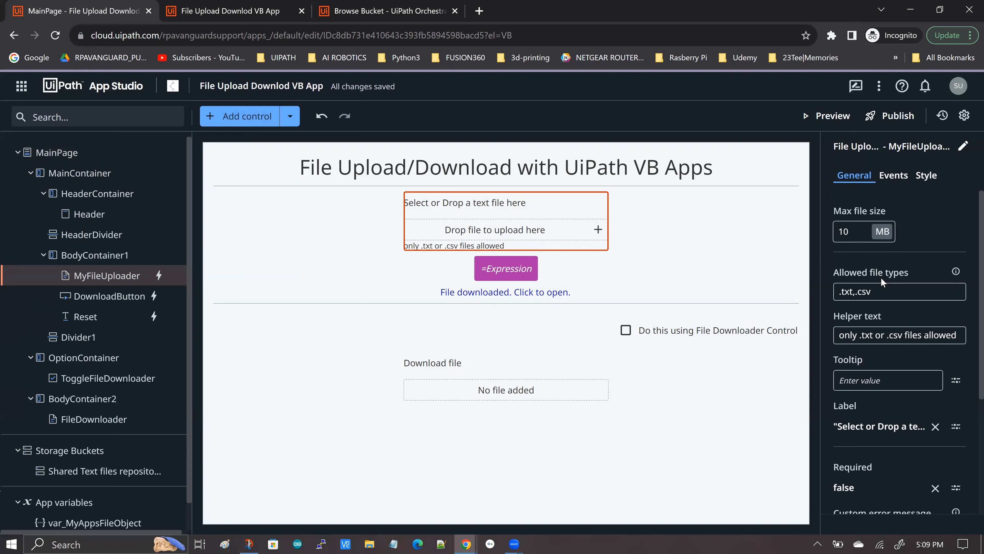
scroll(881, 276, down, 1)
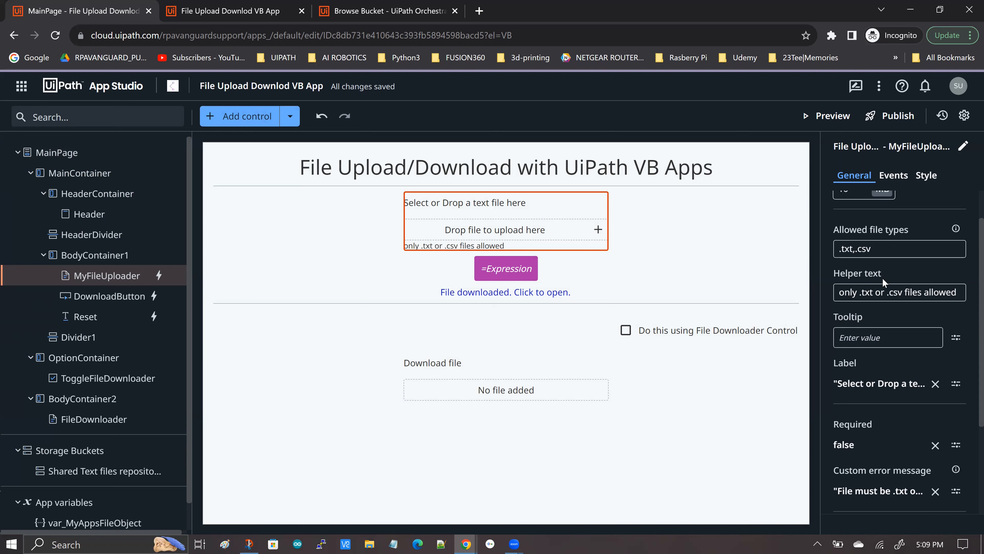
scroll(882, 278, up, 1)
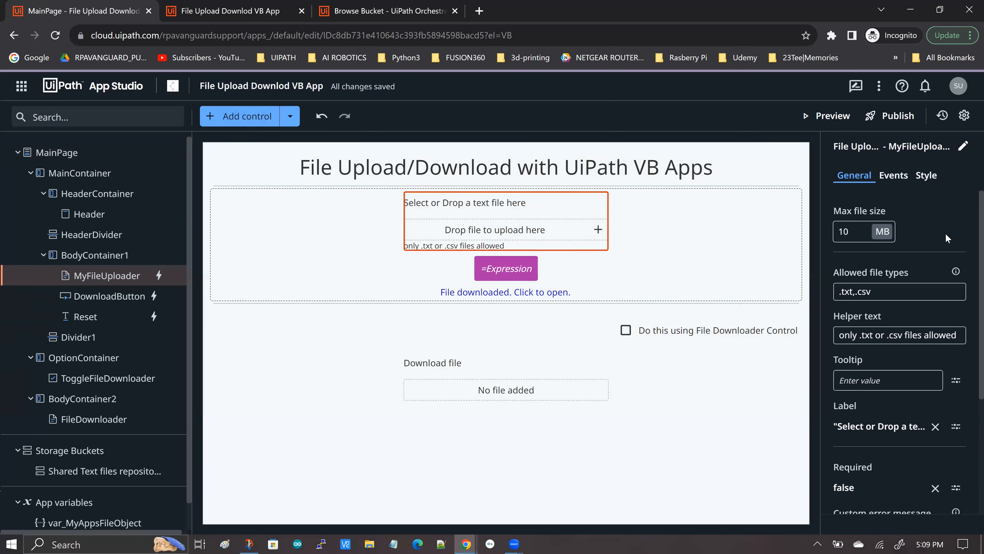
Step: Examine the allowed file types and maximum file size settings of the MyFileUploader control
drag(880, 290, 831, 293)
click(885, 293)
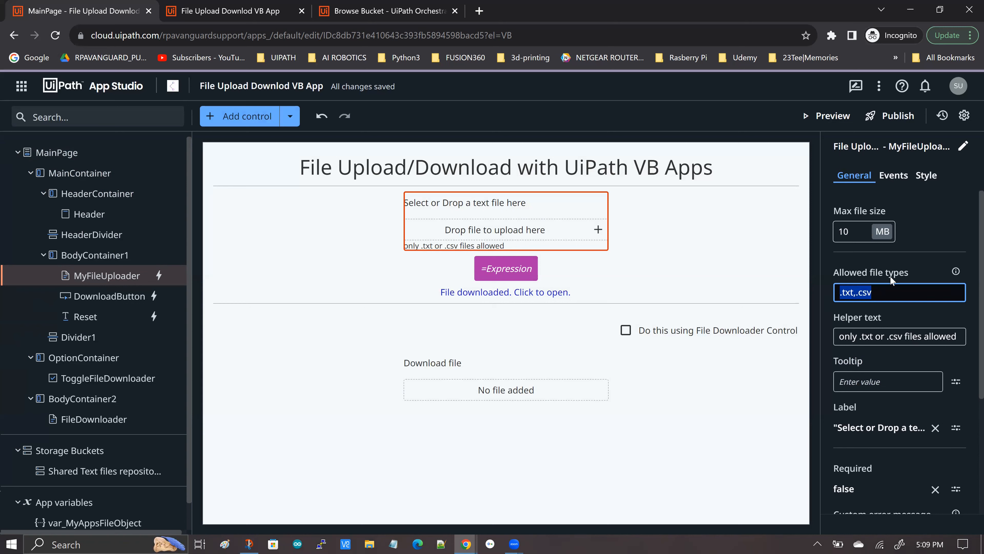
click(887, 296)
double_click(837, 230)
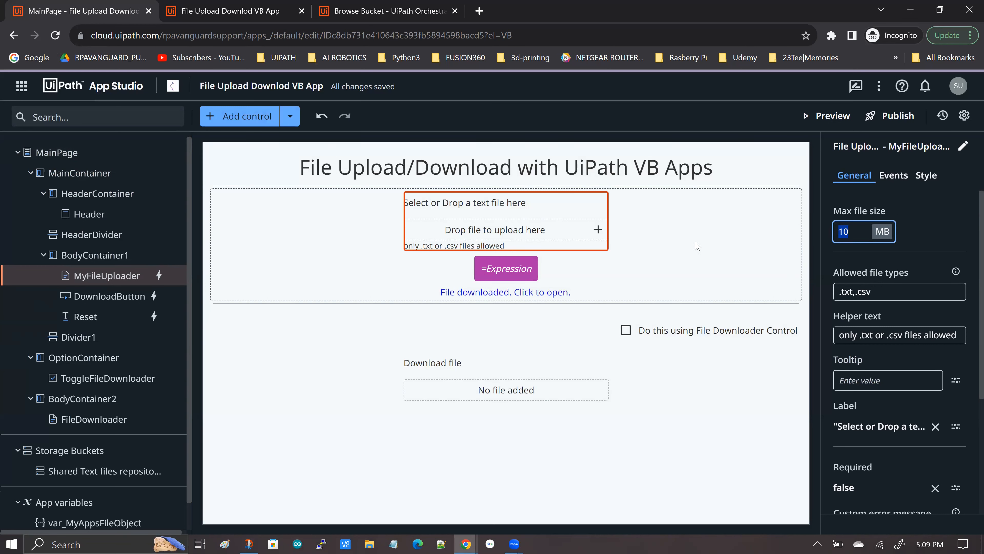
click(836, 293)
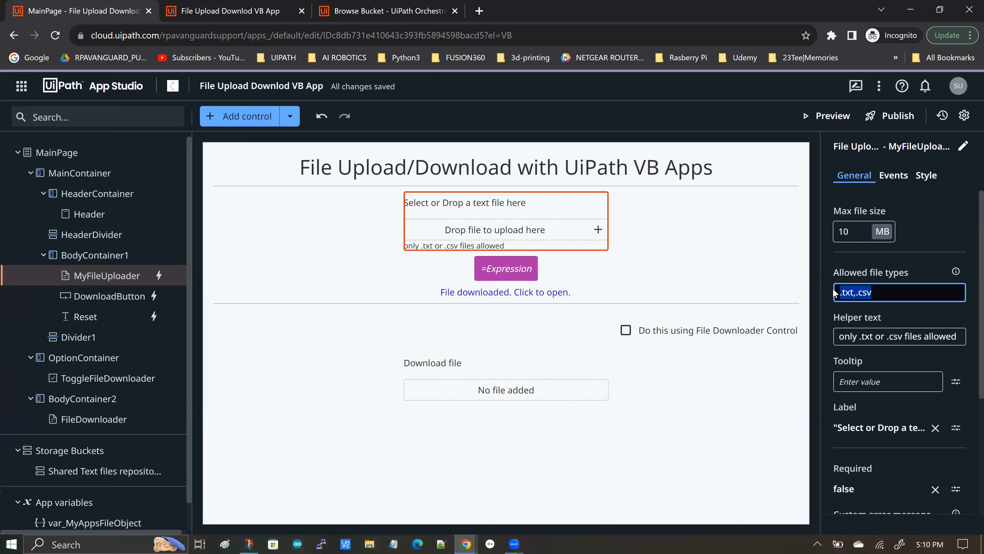
click(851, 233)
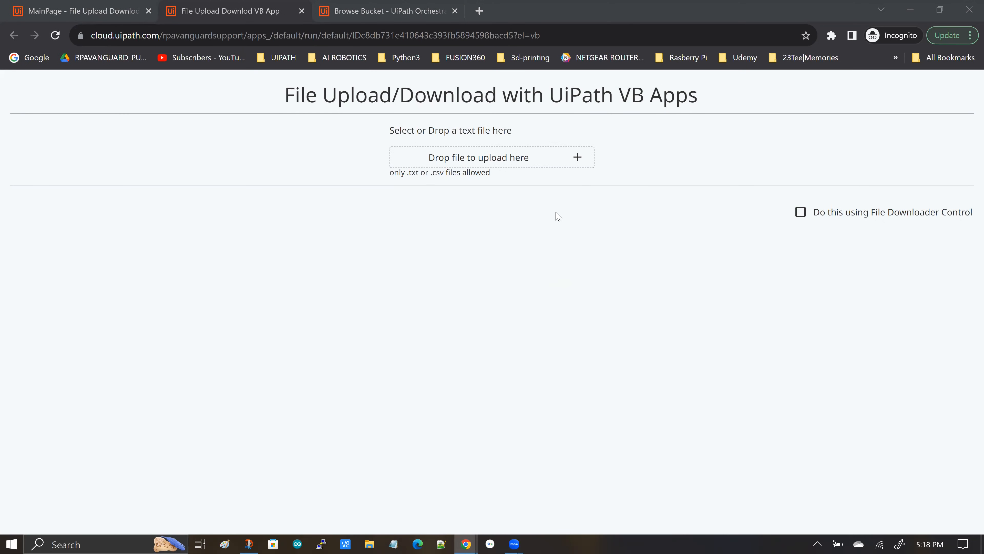
Step: Upload VBNet_UiPath-05272023_160148.txt in the running app and download the uploaded copy from the storage bucket
click(581, 157)
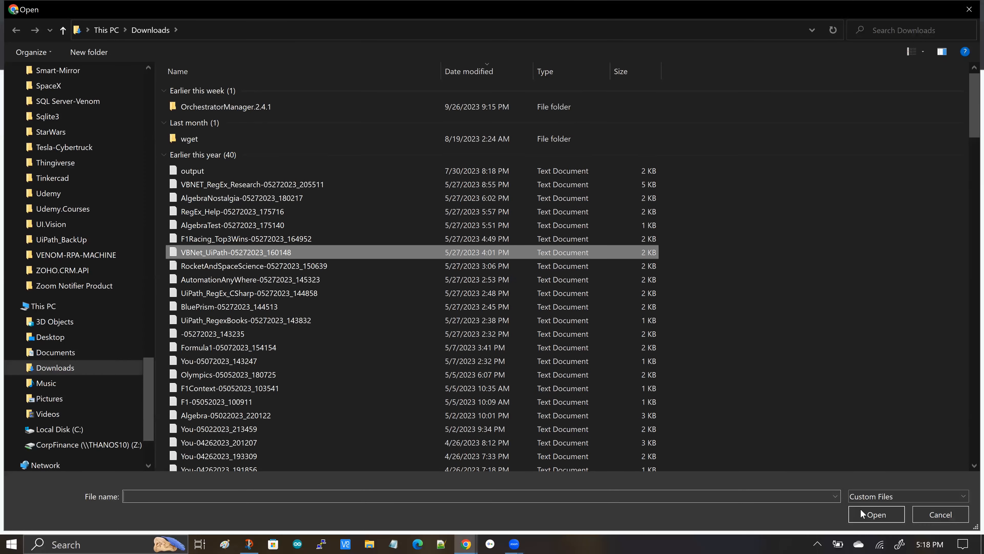
click(862, 510)
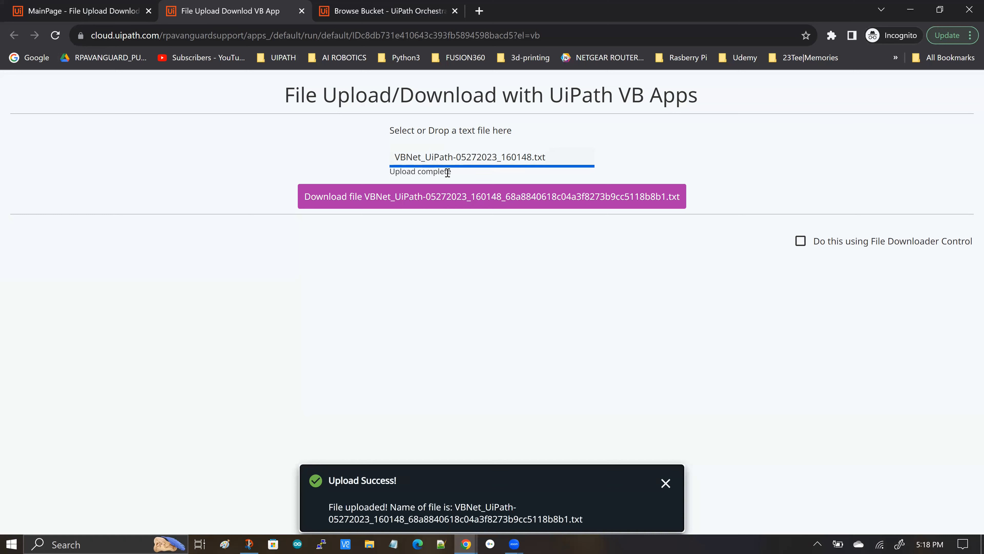
click(440, 205)
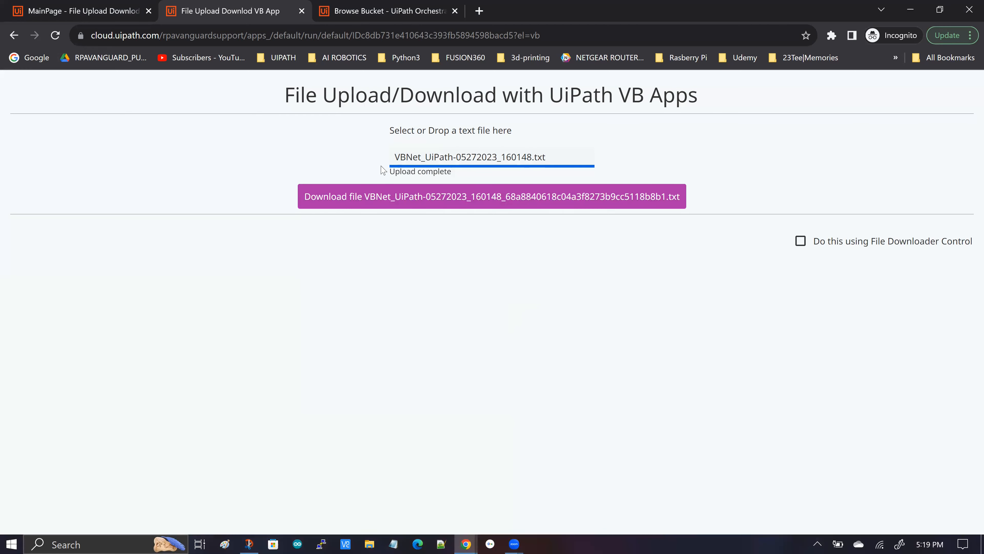
click(384, 197)
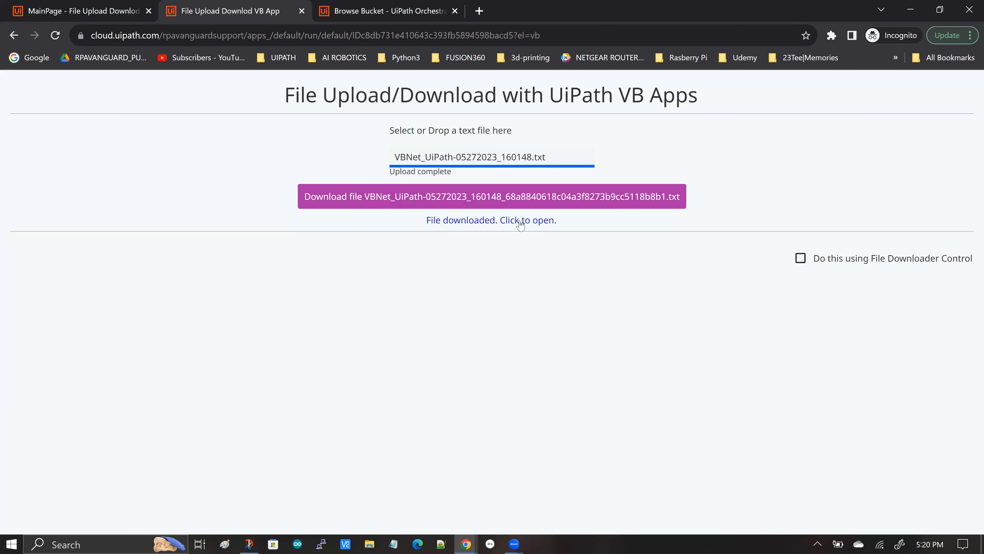
Step: Open the downloaded text file, highlight its contents to review them, and close the file's browser tab
click(499, 221)
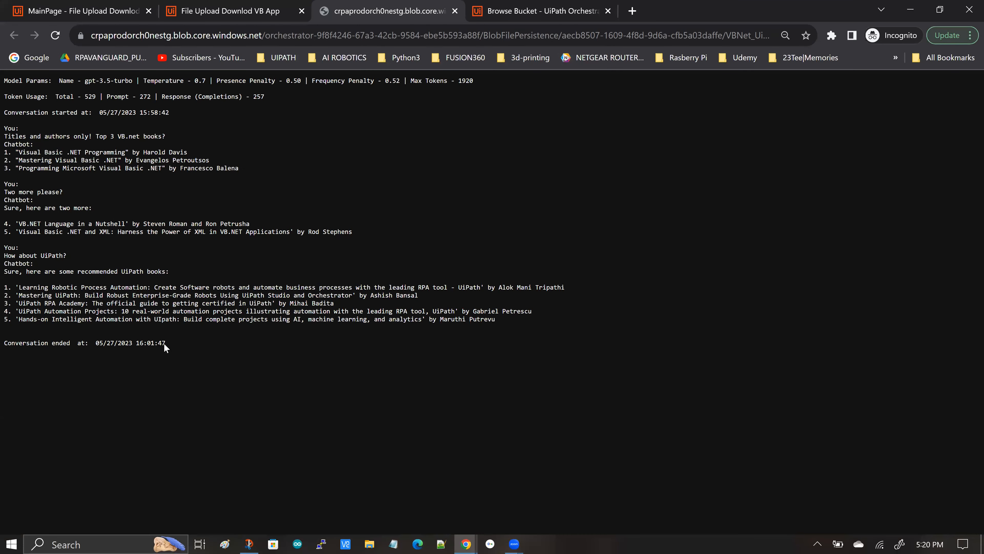
drag(165, 345, 4, 77)
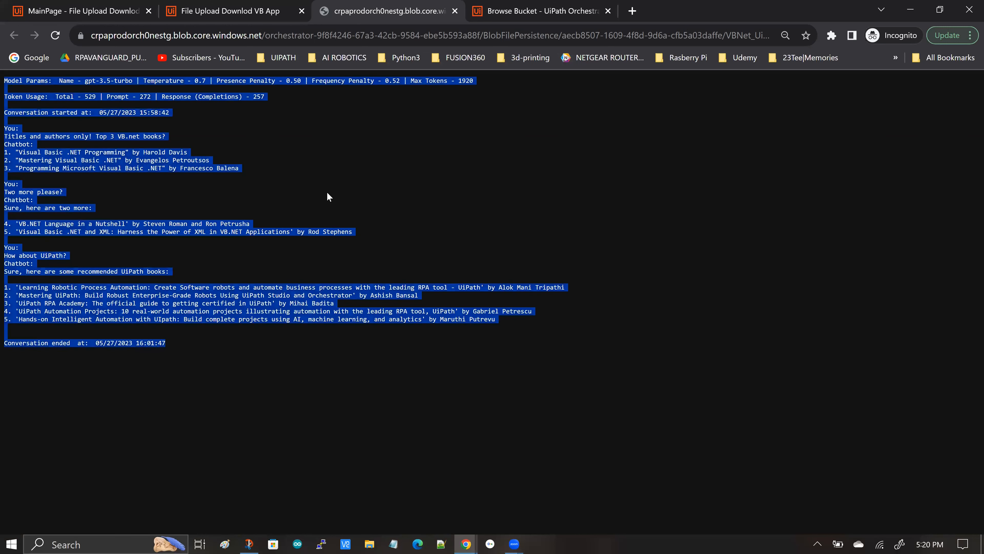
click(78, 141)
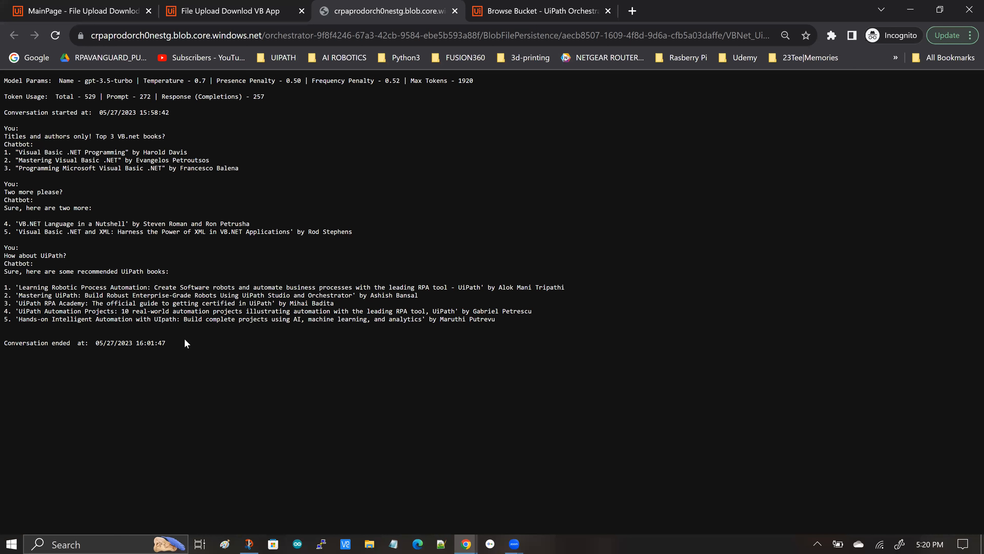
click(455, 11)
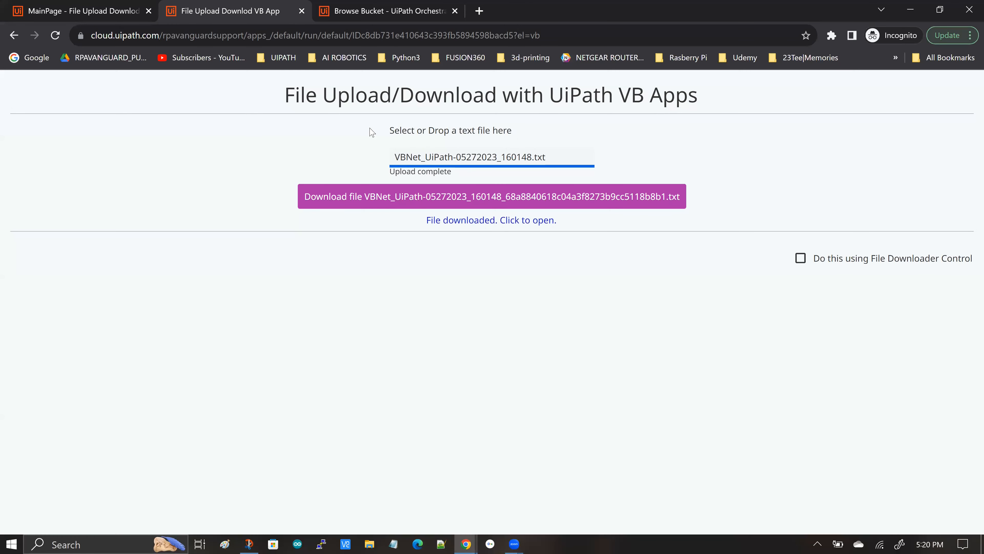
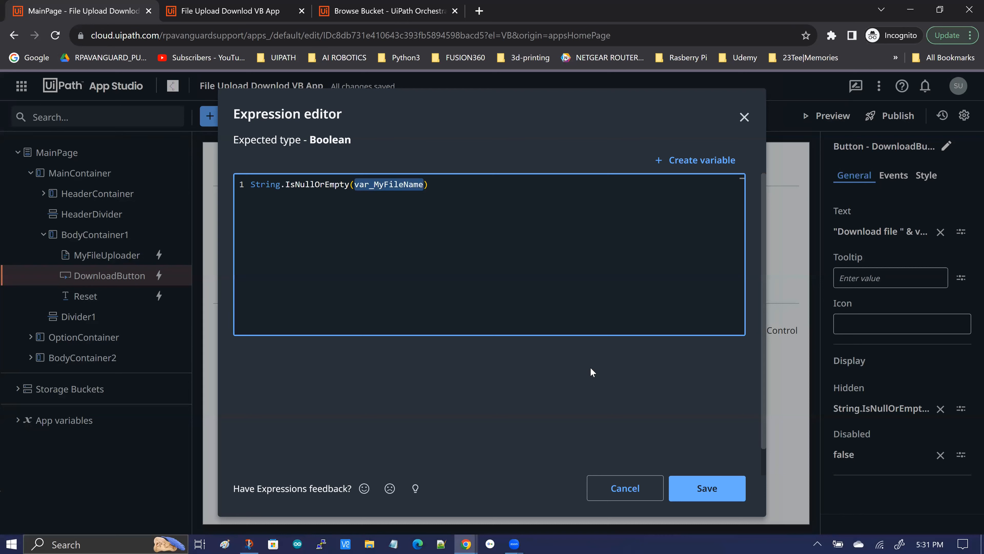
Step: Close the DownloadButton's Hidden expression without saving and open the rule of its click event
click(630, 491)
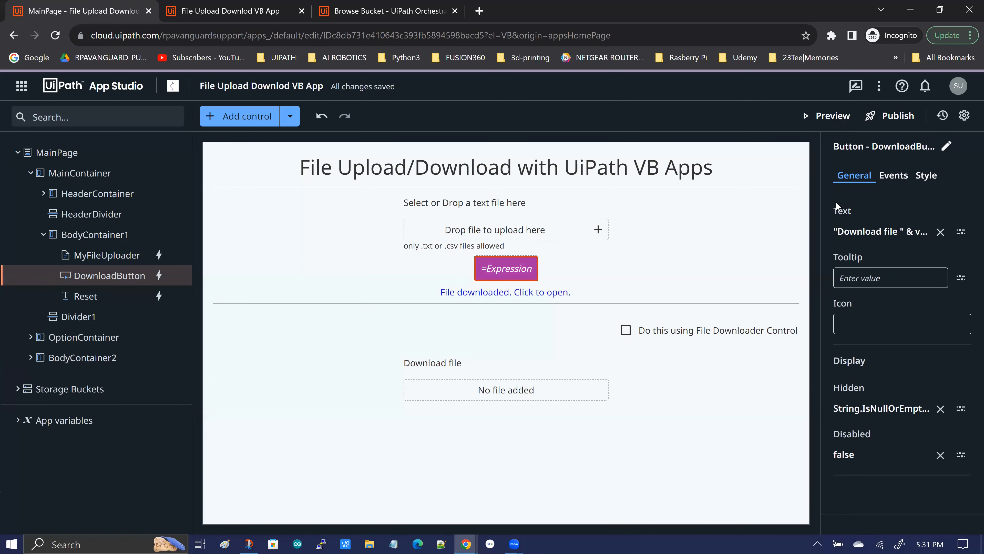
click(893, 175)
click(871, 225)
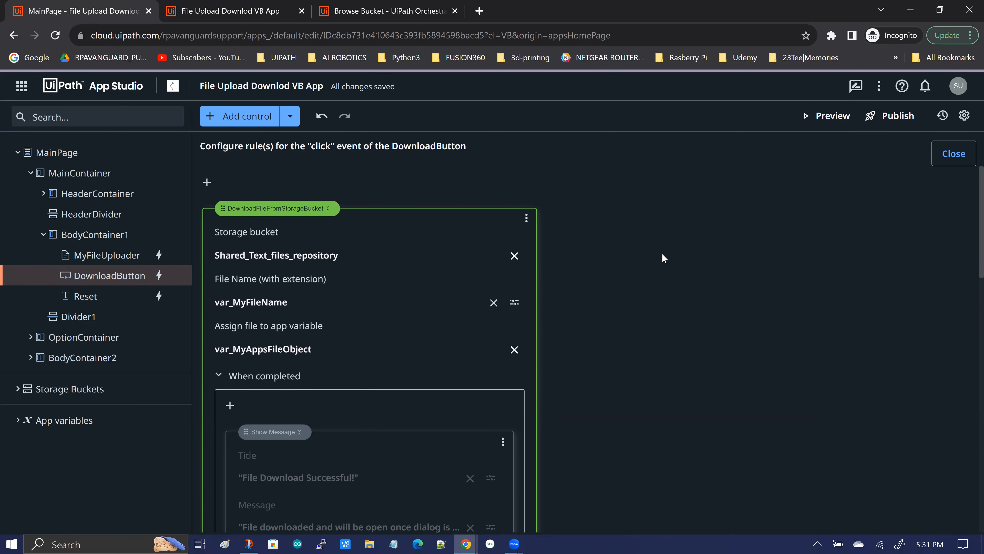
Step: Add a download-from-storage-bucket rule above the existing one and set its storage bucket to Shared_Text_files_repository
click(206, 183)
click(277, 248)
click(341, 255)
click(277, 279)
click(340, 259)
Step: Set the new download rule's file name expression to var_MyFileName and save it
click(481, 259)
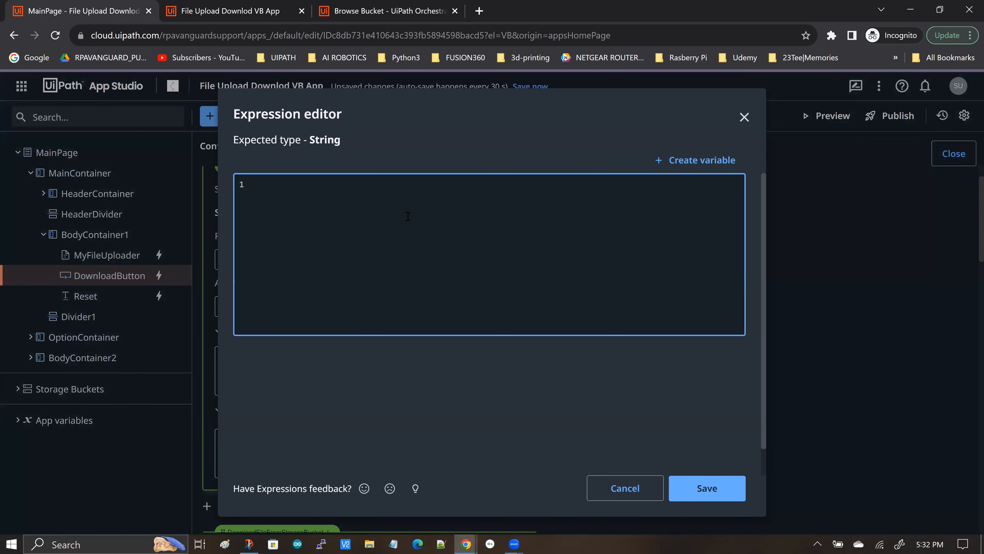
text(var)
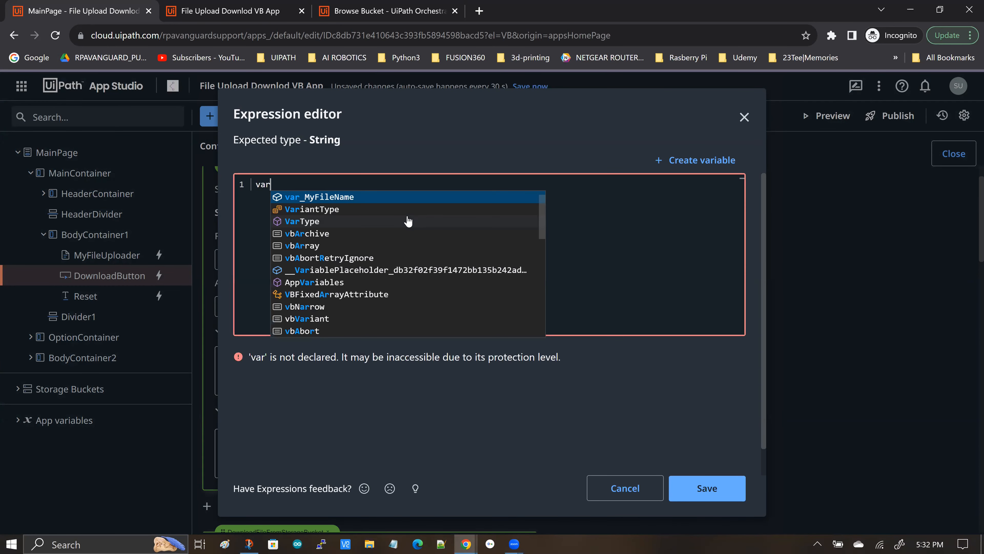
click(320, 197)
click(707, 488)
Step: Assign the new download rule's output file to the app variable var_MyAppsFileObject
scroll(407, 290, down, 1)
click(18, 420)
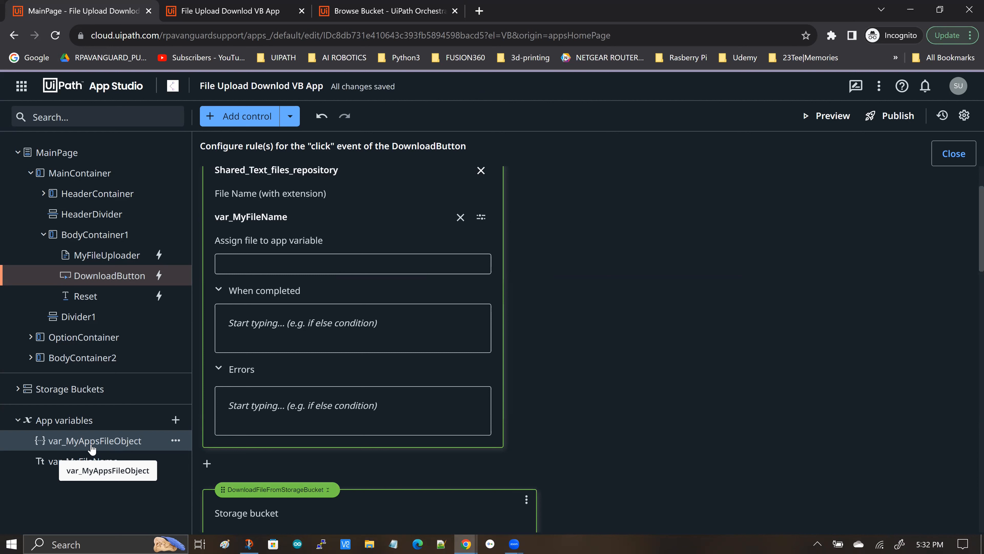
click(243, 264)
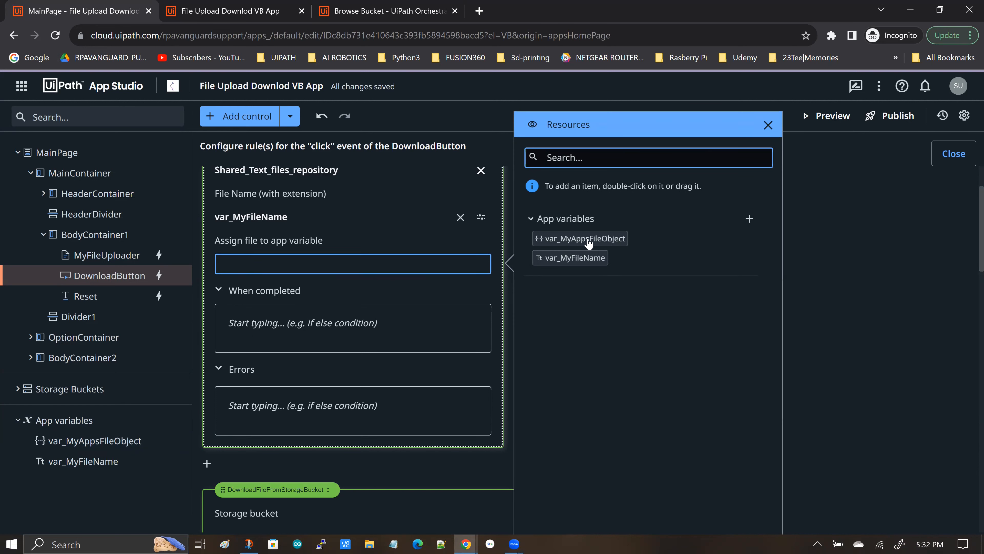
double_click(588, 239)
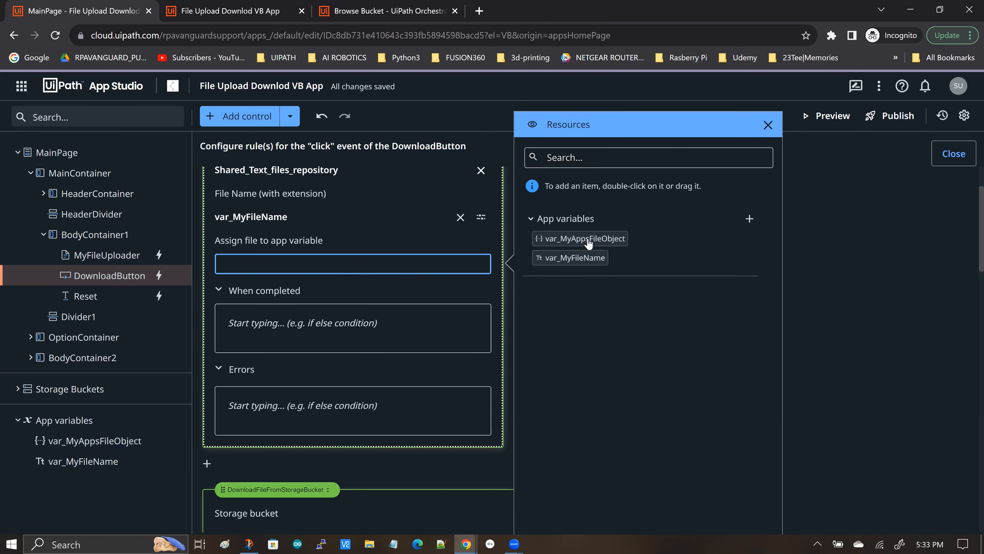
click(491, 373)
Step: Delete the newly added demonstration download rule and close the DownloadButton's click rule configuration
scroll(309, 288, down, 1)
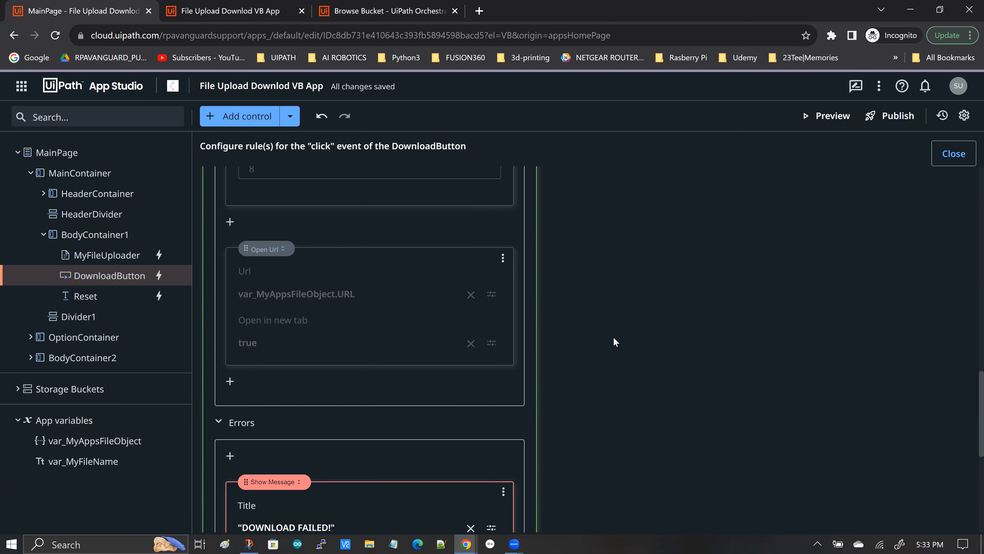
scroll(614, 338, up, 8)
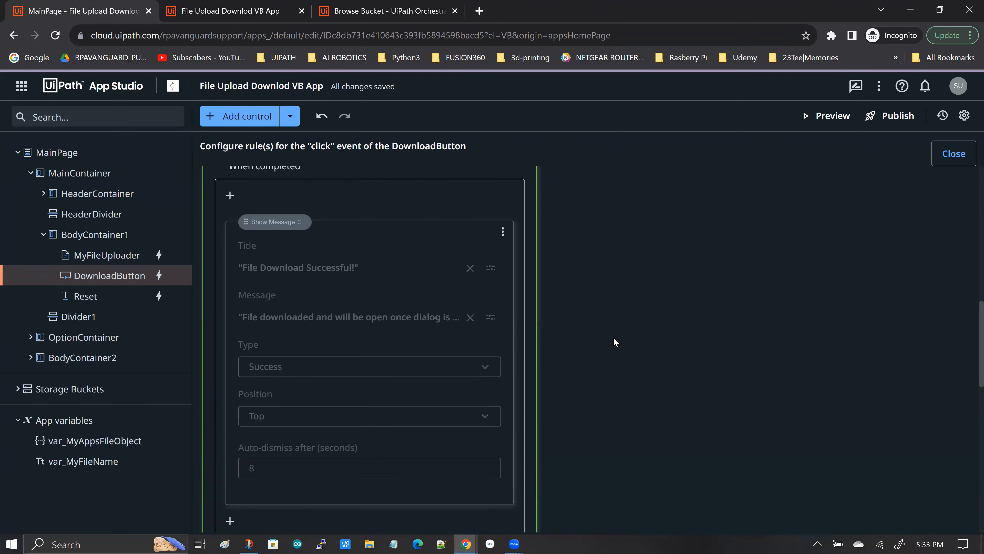
scroll(614, 338, up, 10)
click(526, 218)
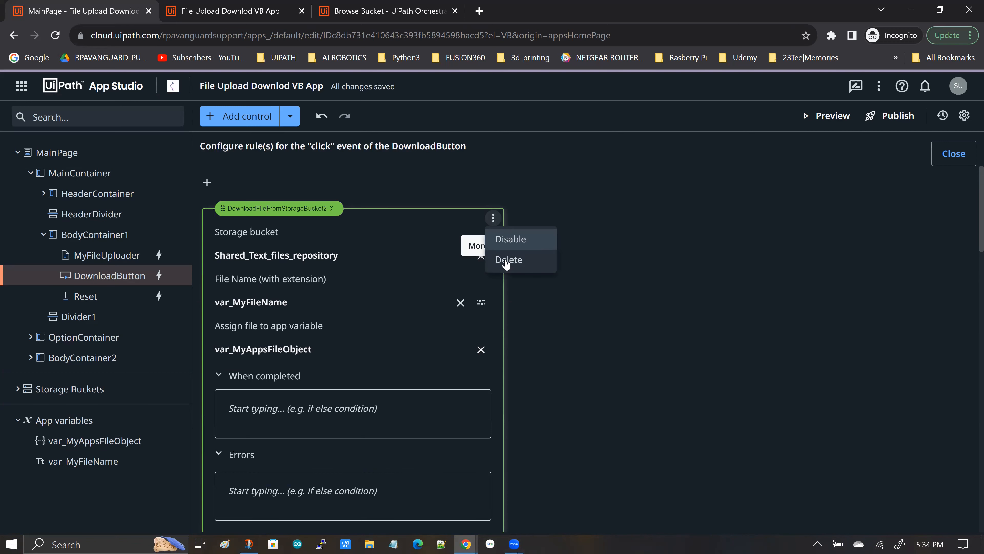
click(511, 260)
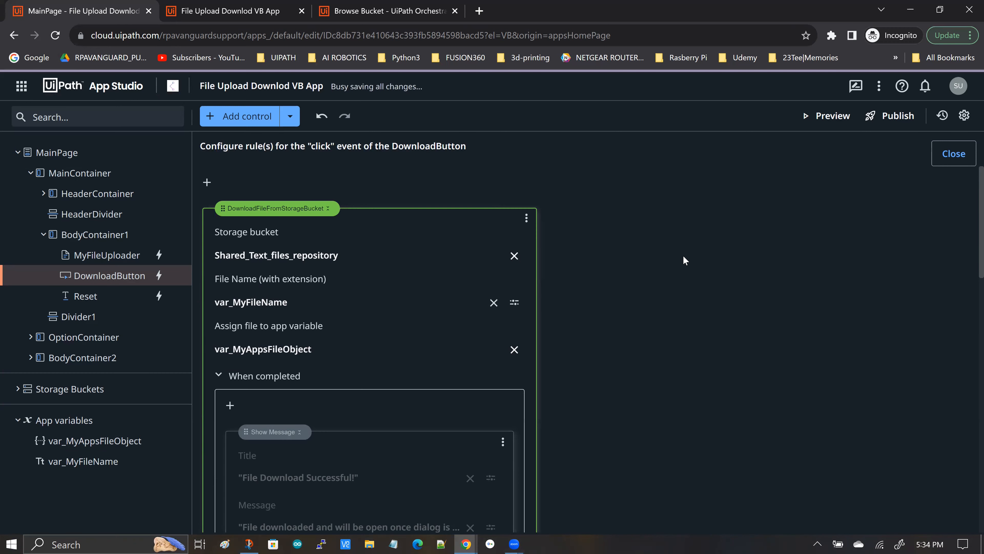
click(942, 156)
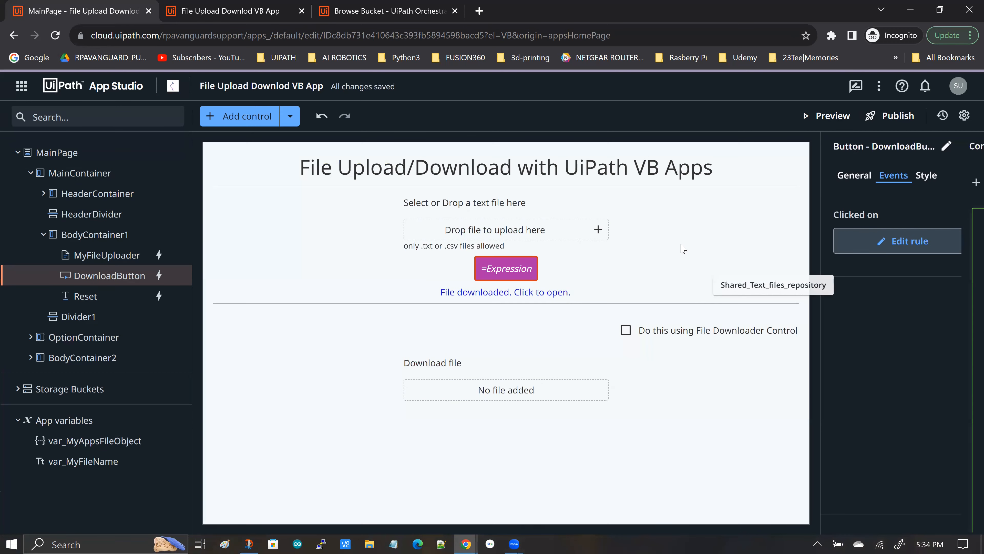
Step: Select the Reset label and inspect the Open Url rule of its click event
click(491, 295)
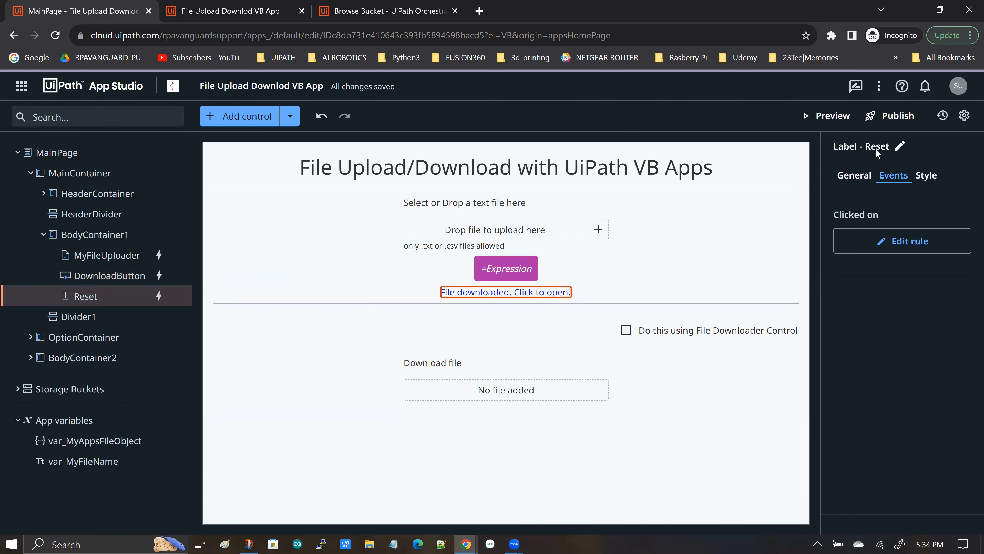
click(903, 240)
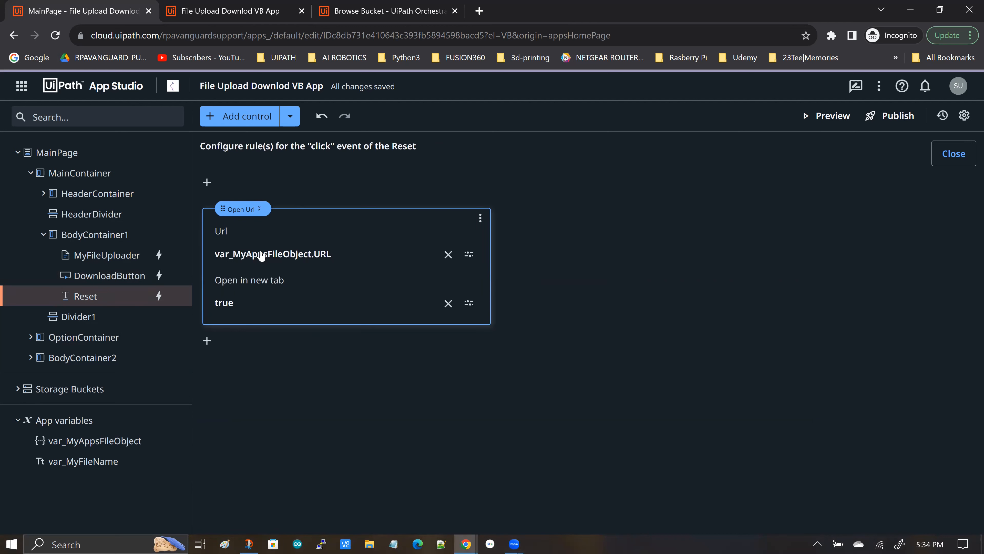
click(342, 193)
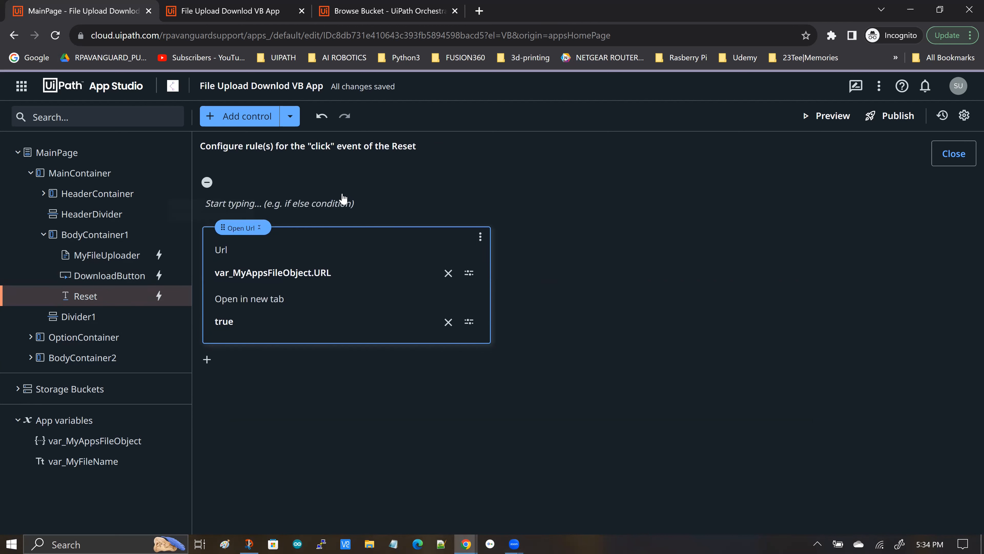
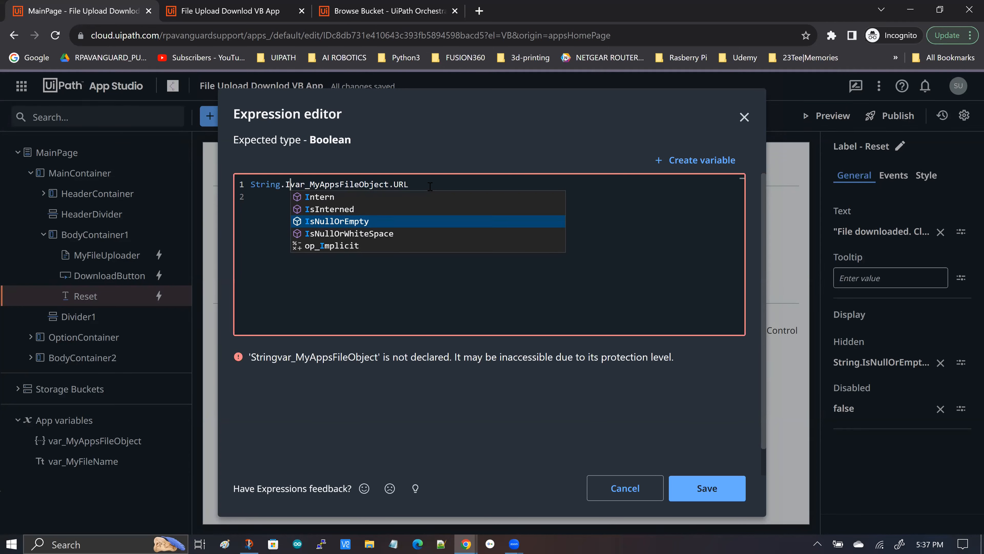
Step: Complete the Reset label's Hidden expression as String.IsNullOrEmpty(var_MyAppsFileObject.URL), and cancel the edit
key(Return)
text(()
key(End)
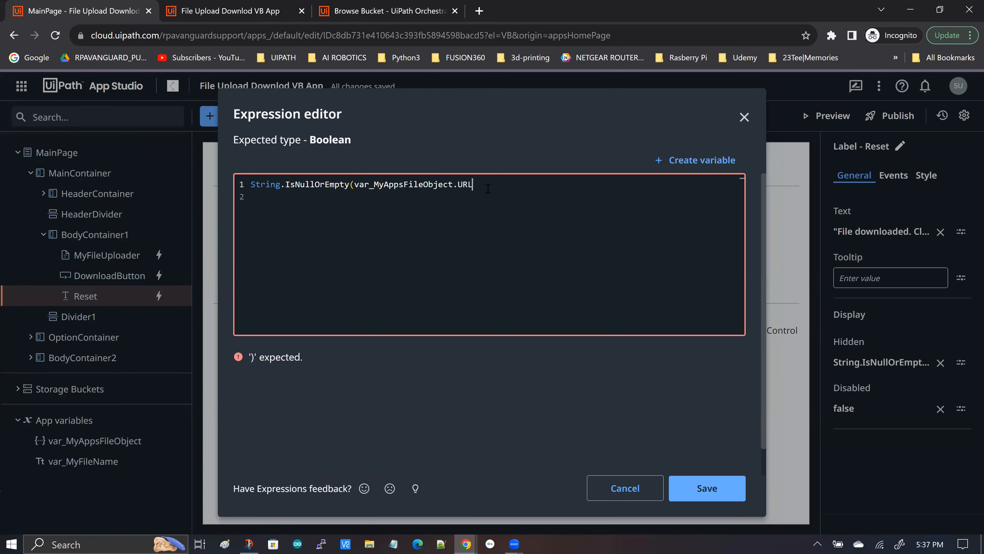
text())
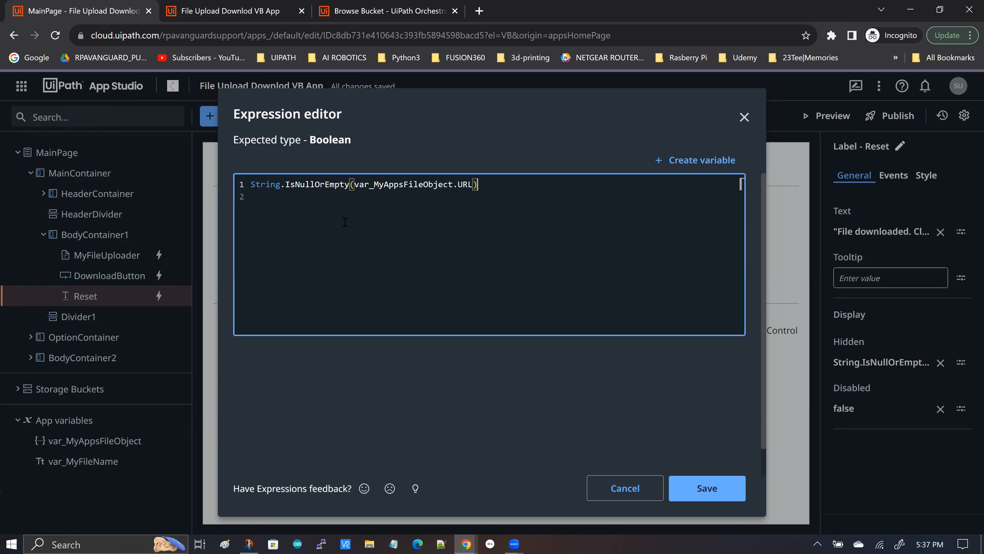
click(613, 487)
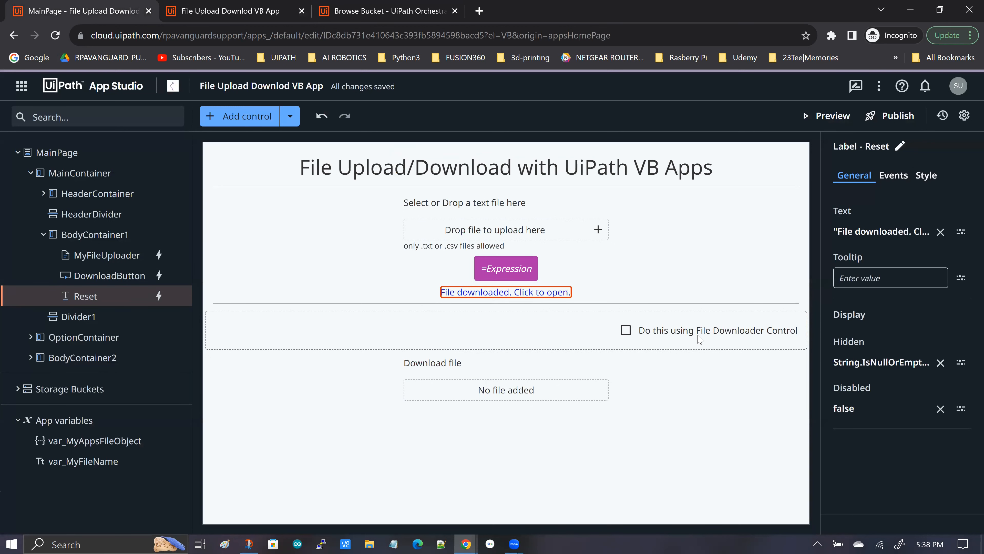
Step: Examine the general properties of the ToggleFileDownloader checkbox, the BodyContainer2 container and the FileDownloader control
click(670, 334)
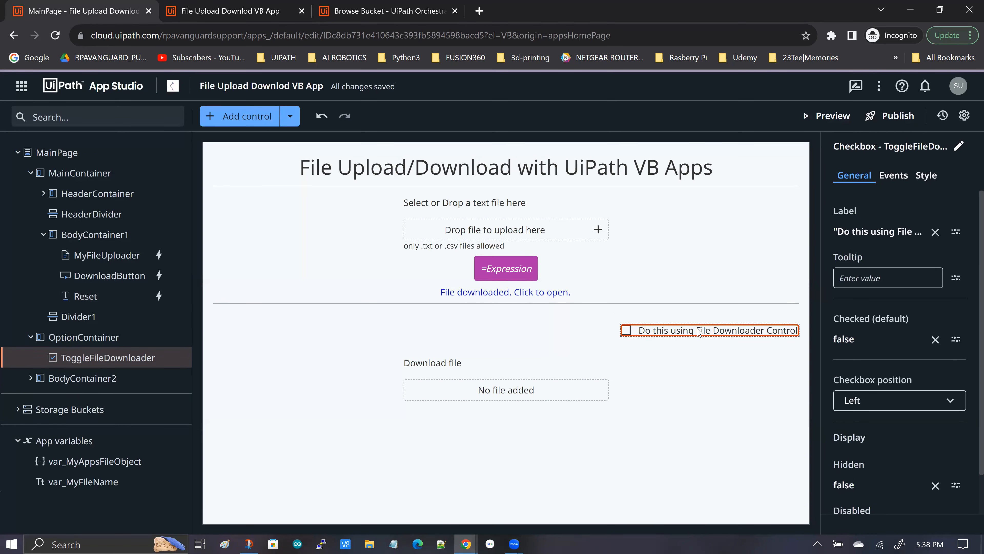
click(544, 389)
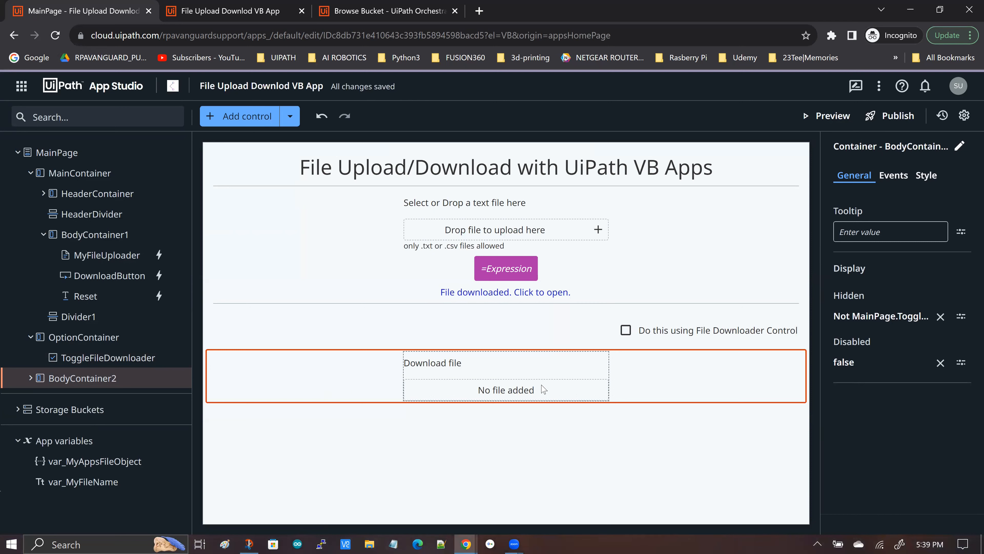
click(443, 376)
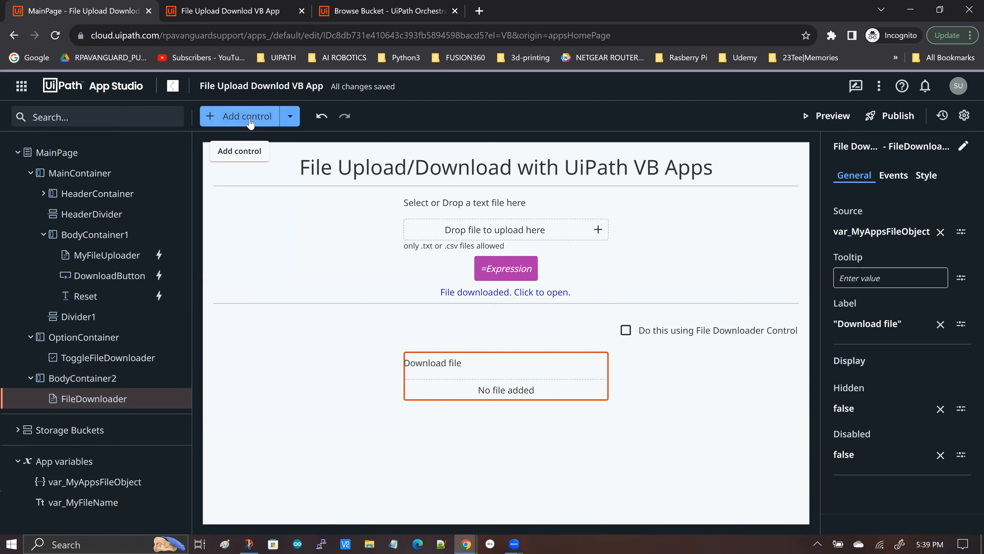
Step: Browse the Display category of the available controls to locate the File Downloader
click(249, 121)
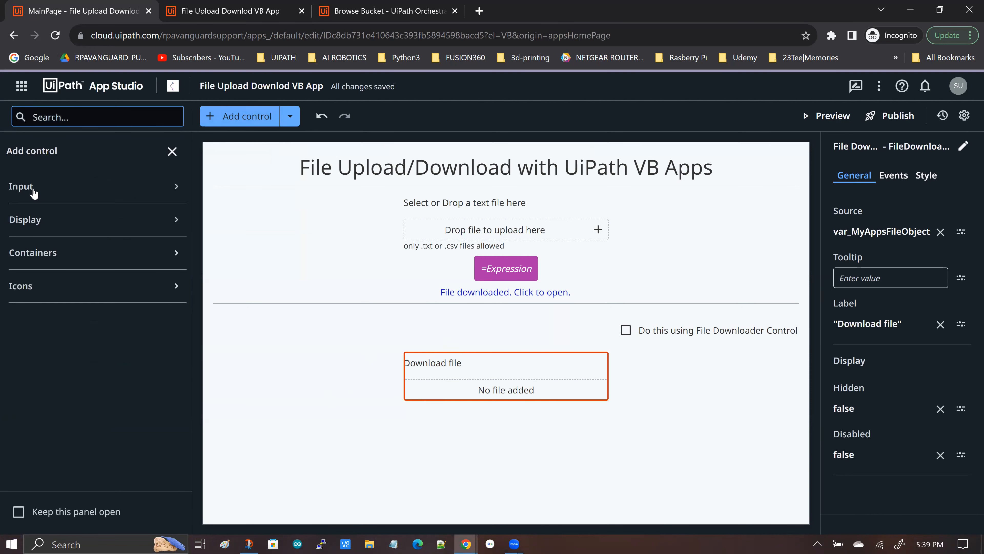
click(174, 221)
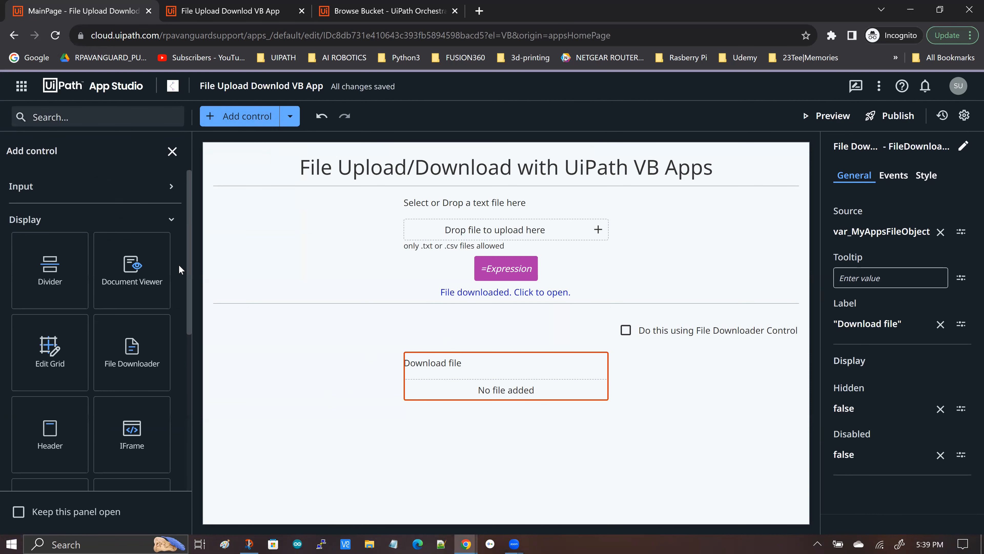
scroll(179, 271, down, 3)
scroll(176, 279, down, 2)
scroll(177, 284, down, 1)
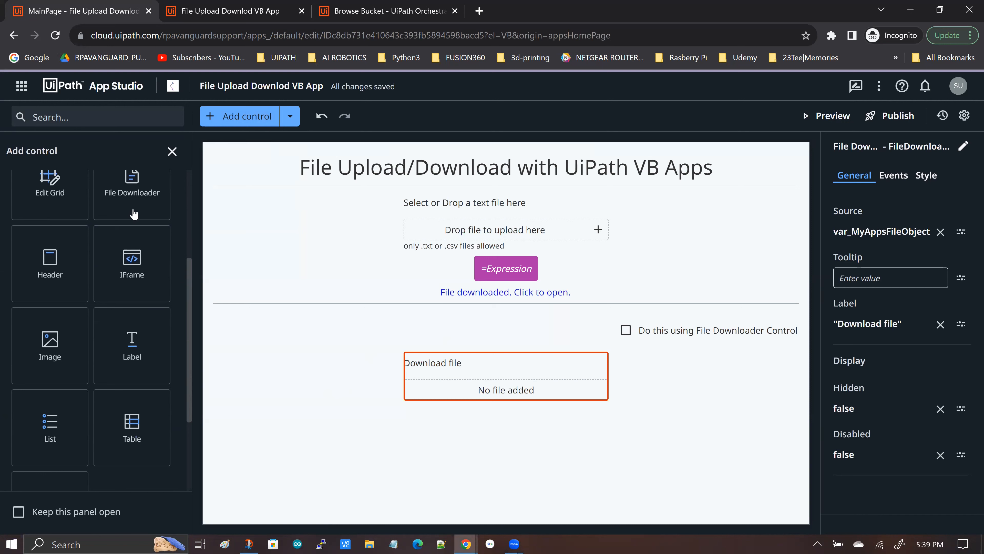
scroll(144, 266, up, 2)
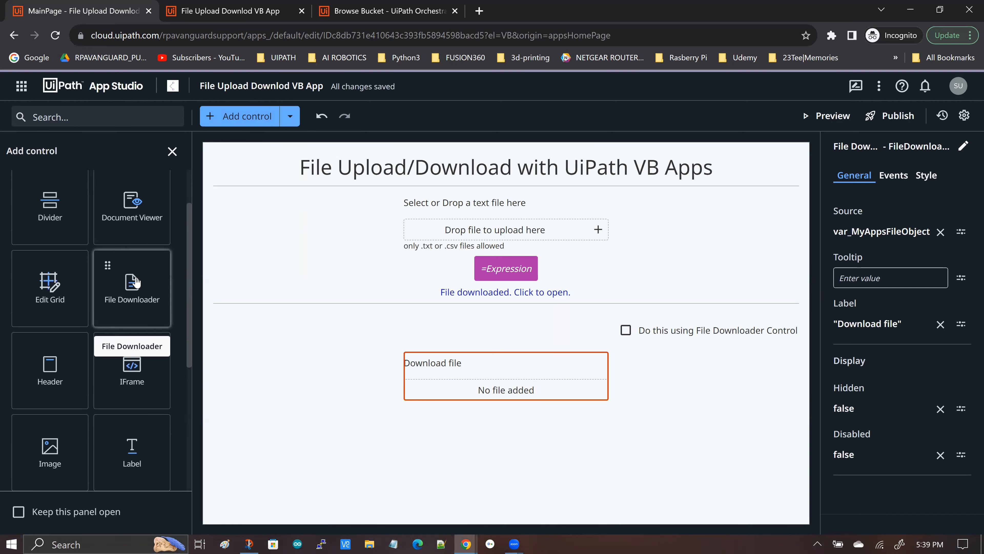
Step: Collapse the Display category, review the FileDownloader control's events and general properties, and inspect its Source expression without saving
scroll(58, 229, up, 2)
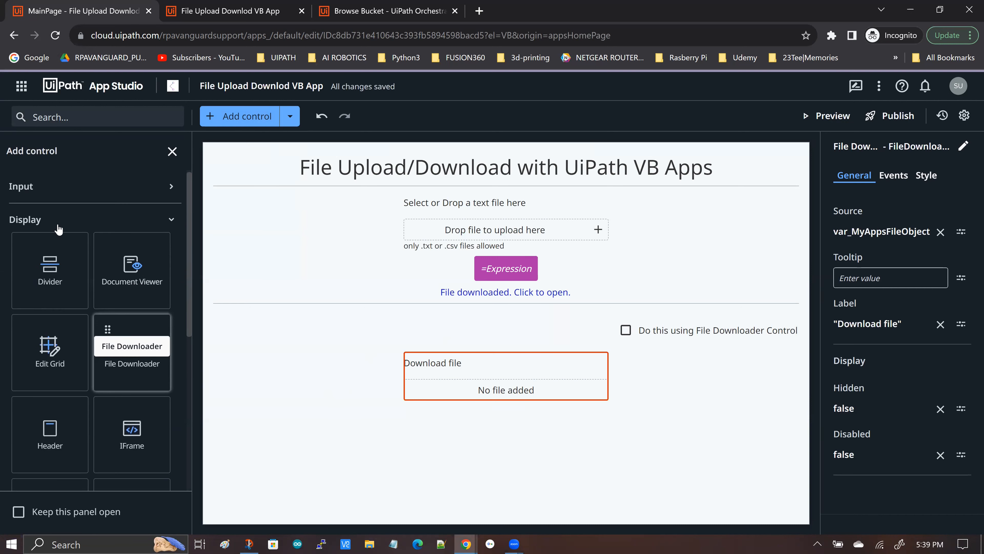
click(177, 220)
click(893, 175)
click(856, 178)
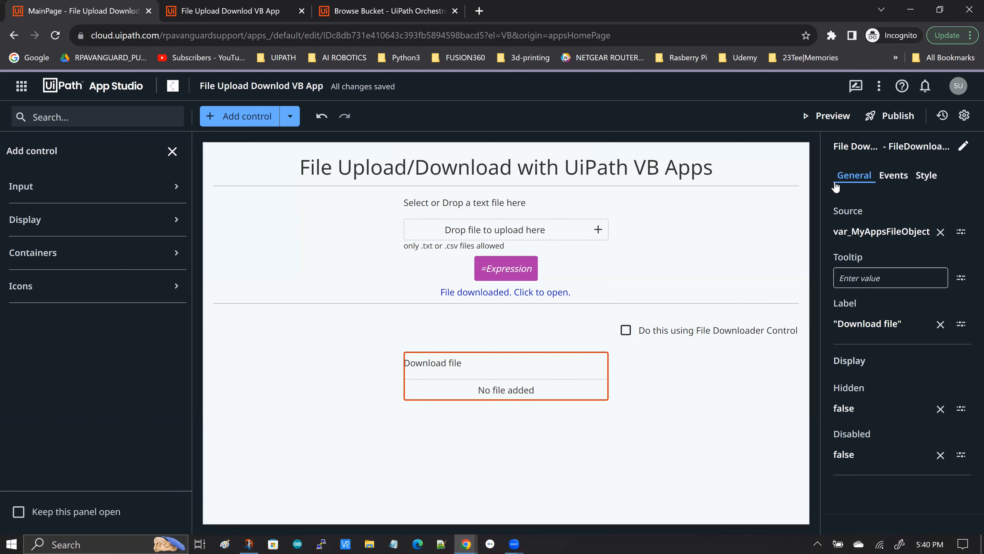
click(961, 231)
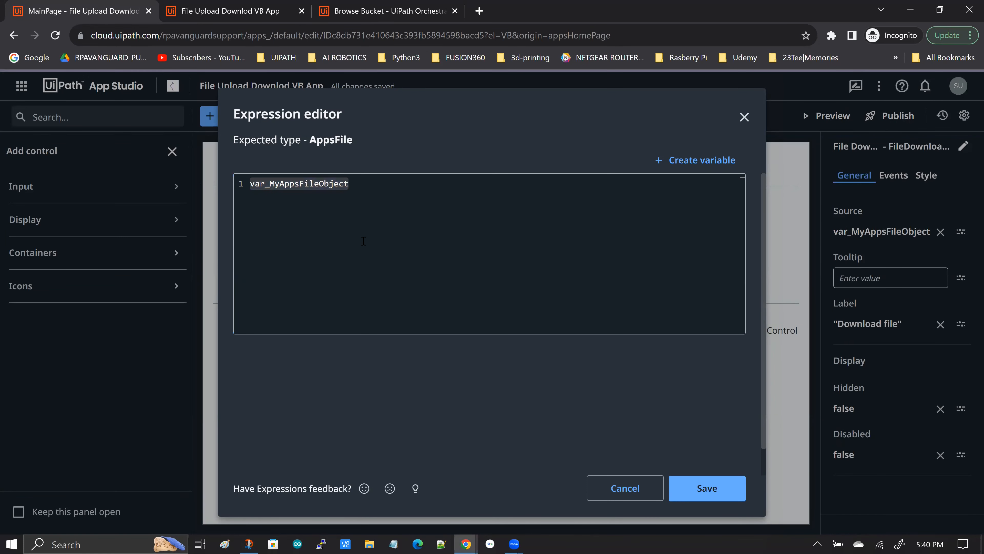
click(276, 190)
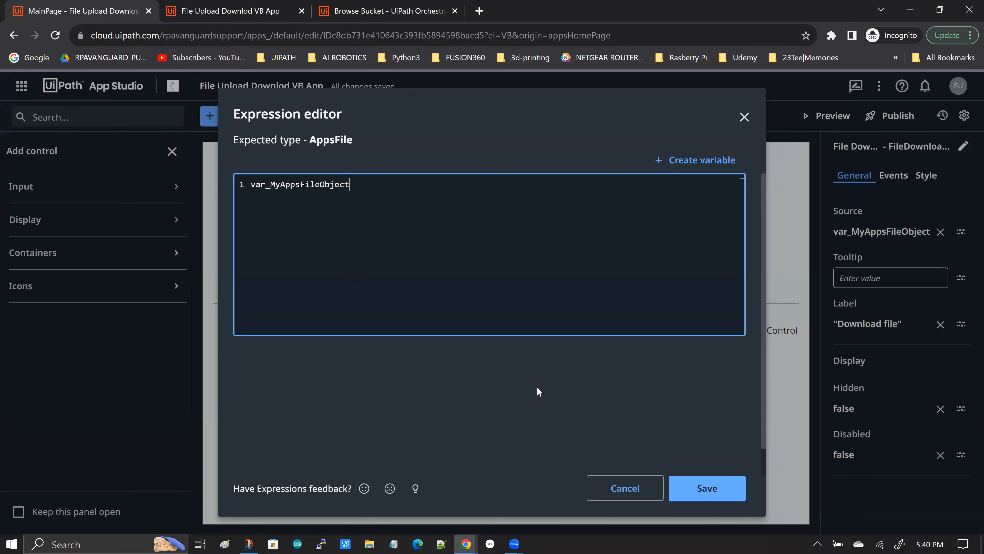
click(606, 485)
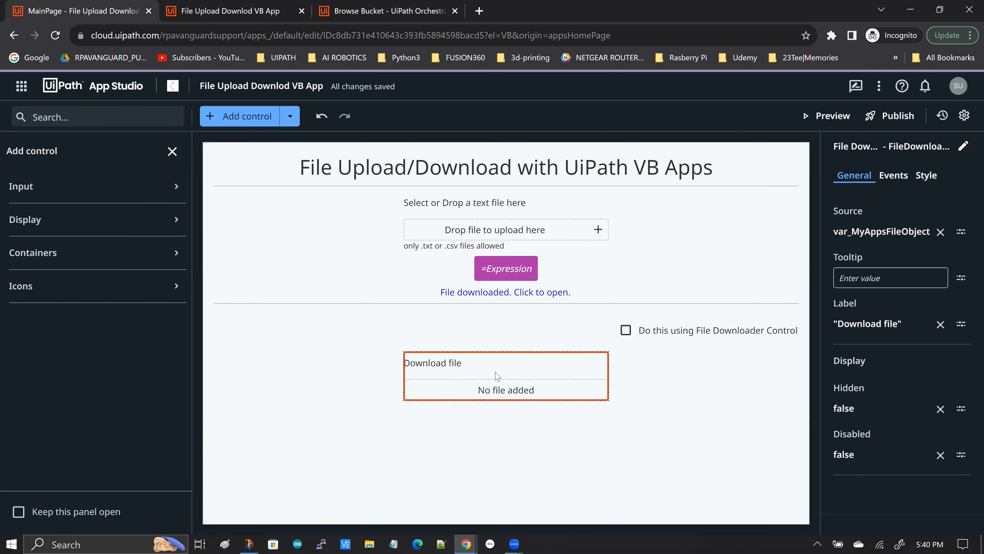
Step: In the running File Upload Downlod VB App, upload Formula1-05072023_154154.txt and download the uploaded file from the storage bucket
click(230, 11)
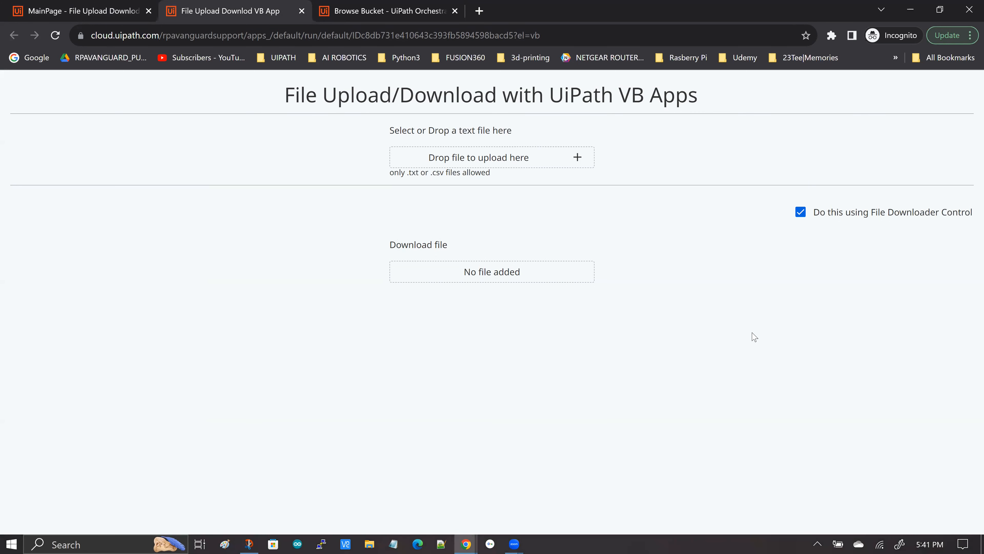
click(578, 157)
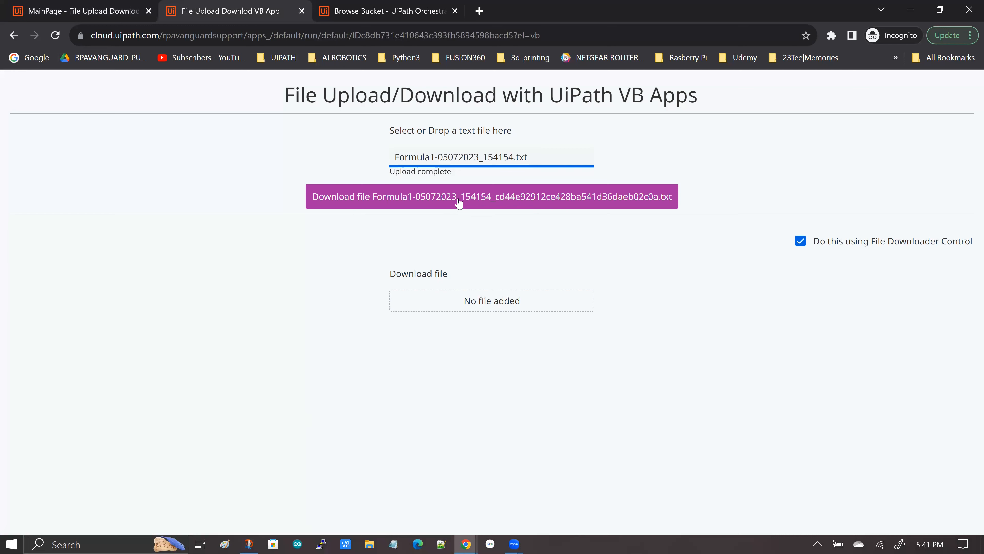
click(458, 200)
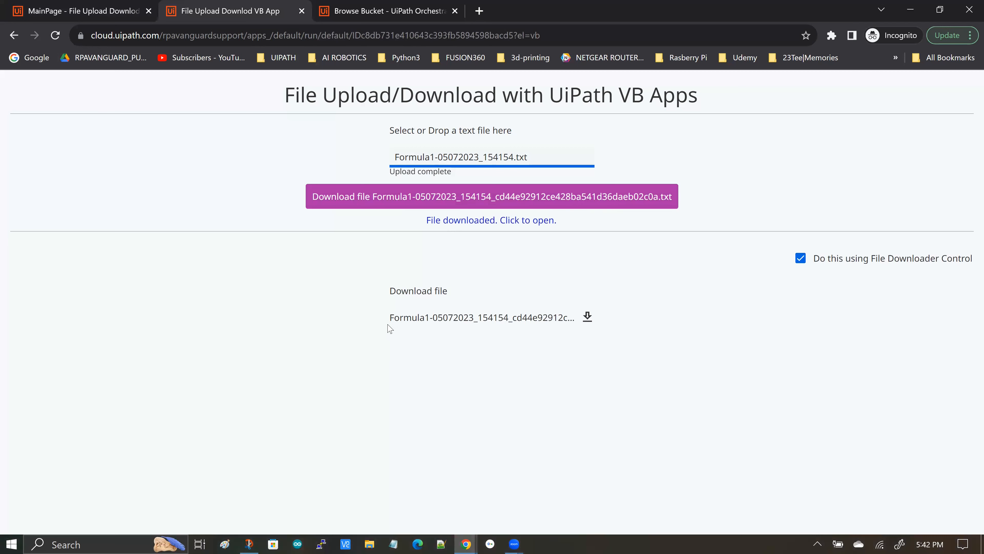
Step: Open the downloaded Formula1 text file through the File Downloader control, and close the file's browser tab
click(587, 317)
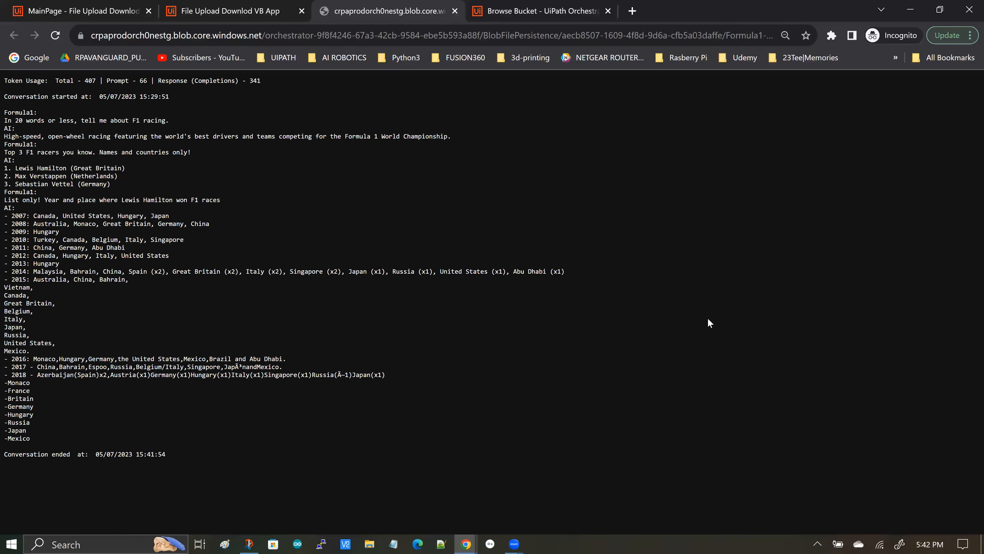
click(455, 10)
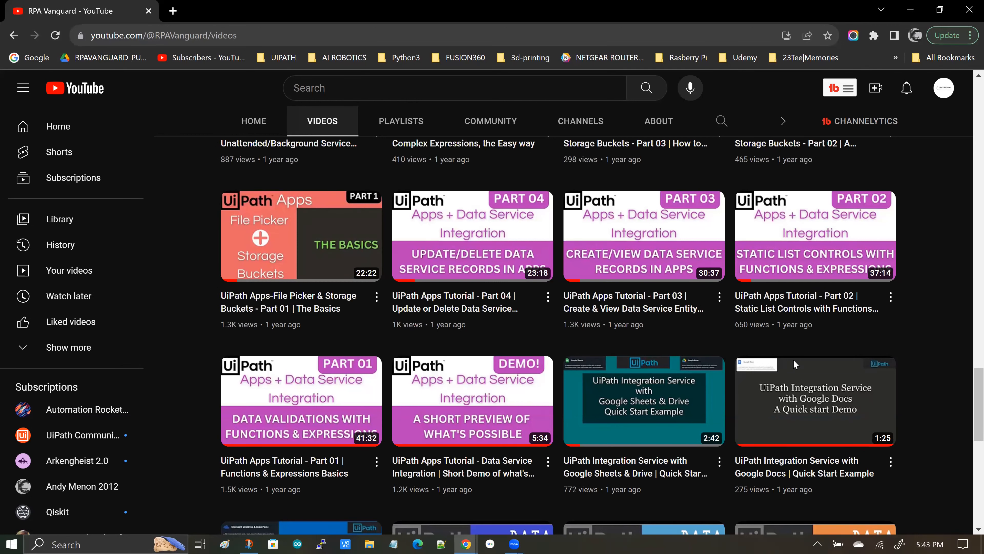
mouse_move(315, 263)
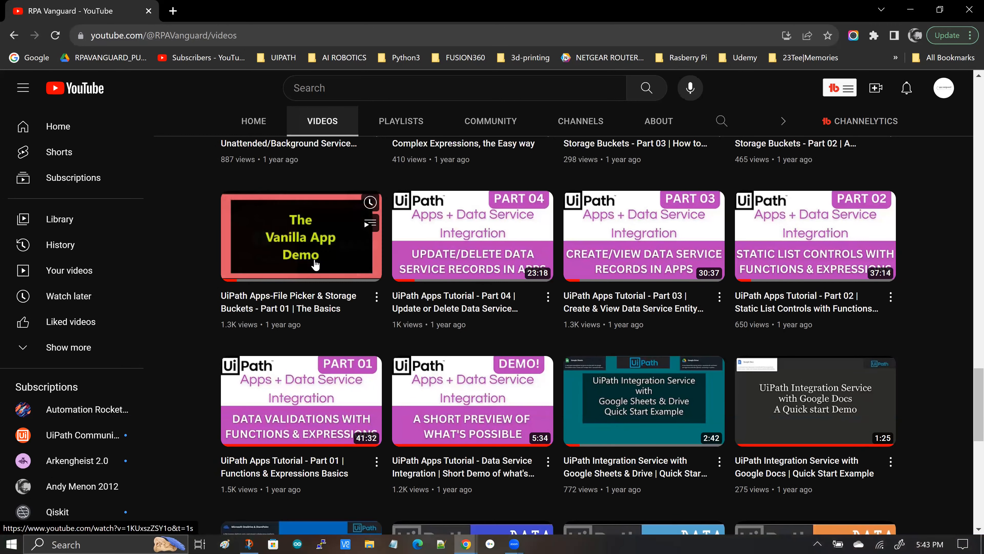